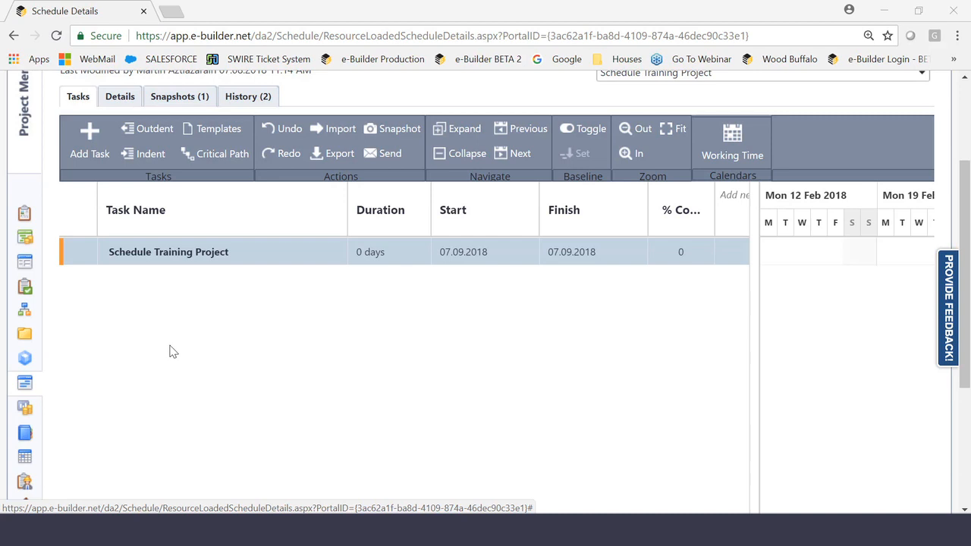
- Add a task named Design under Schedule Training Project, keeping its default duration
click(82, 149)
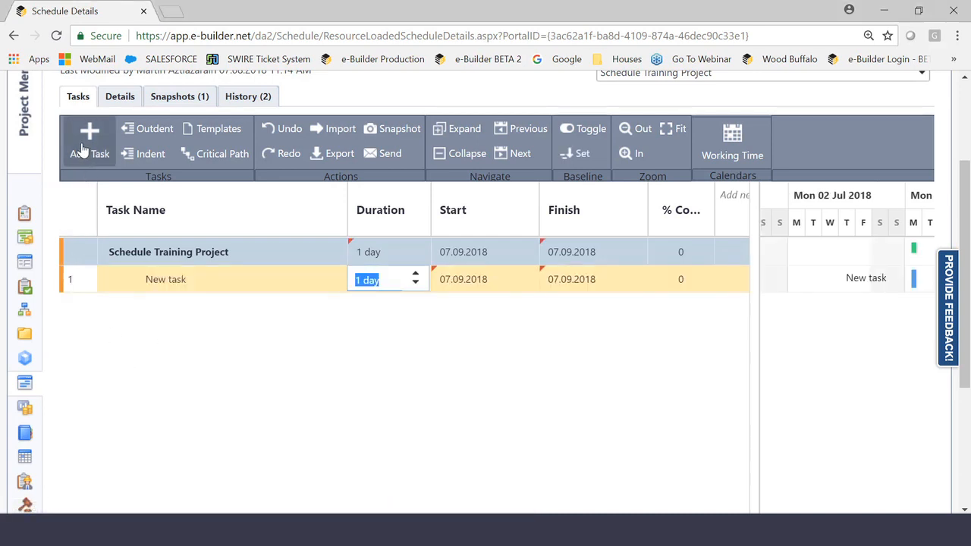
click(163, 282)
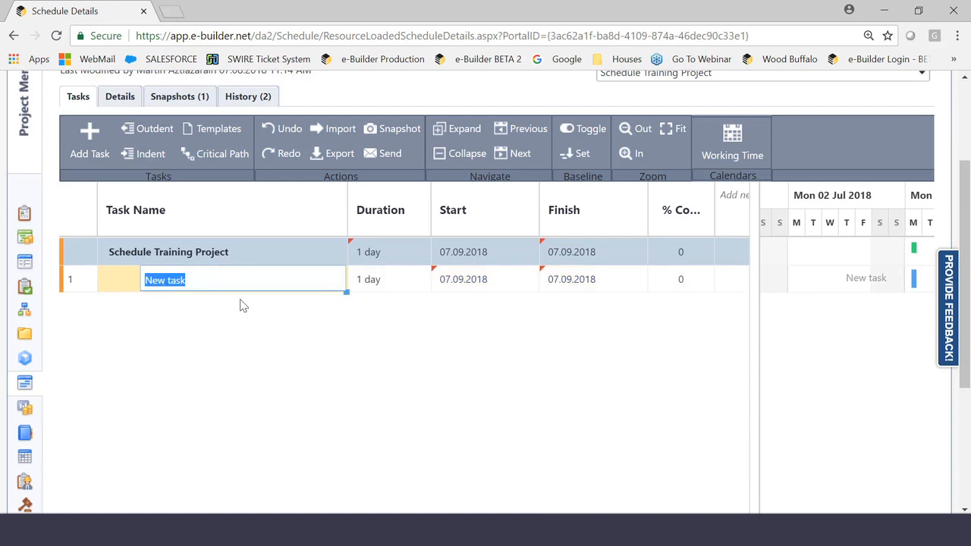
text(Desi)
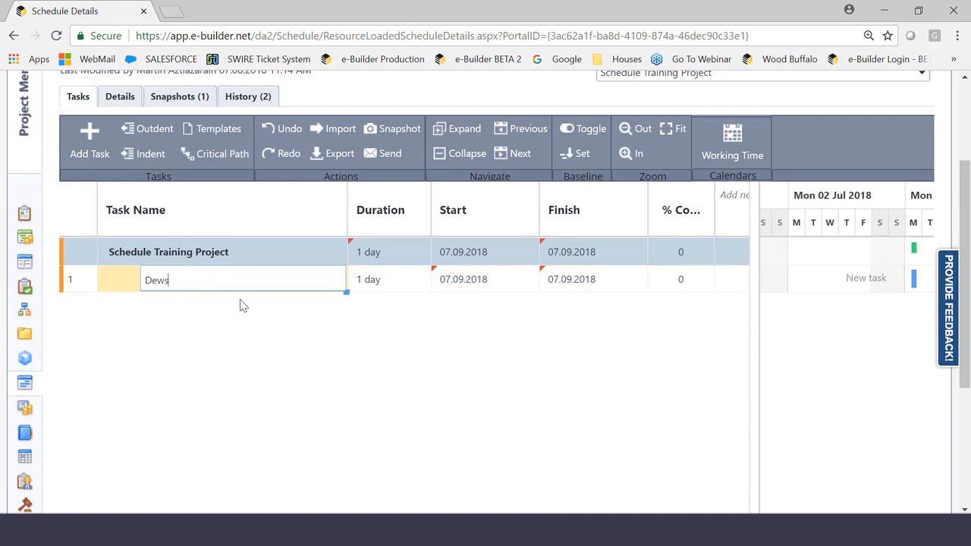
key(BackSpace)
key(BackSpace)
key(BackSpace)
key(BackSpace)
text(Design)
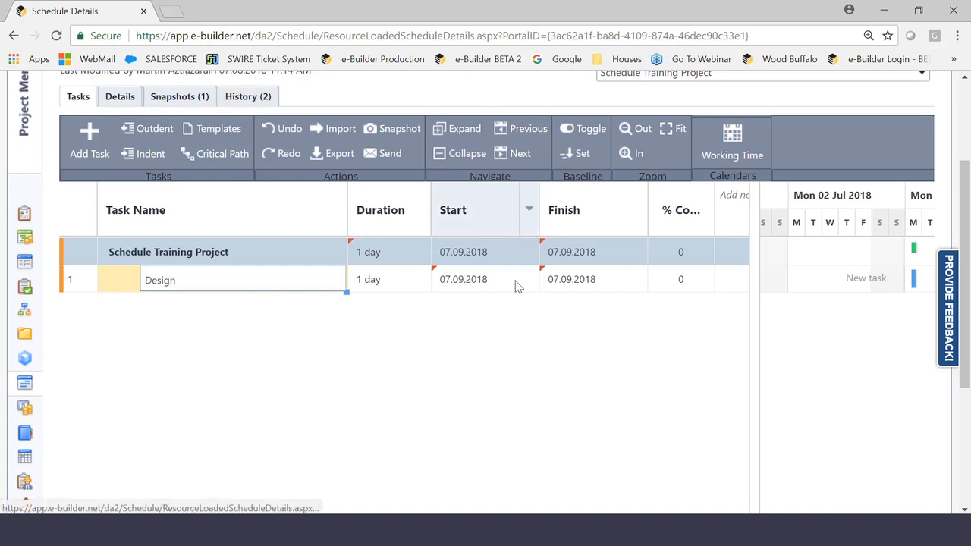
click(387, 301)
click(388, 287)
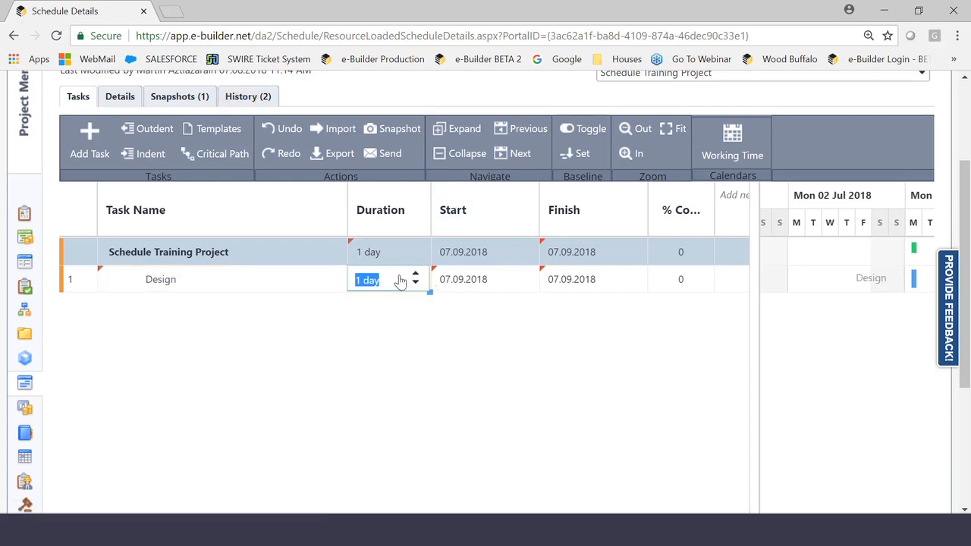
click(382, 344)
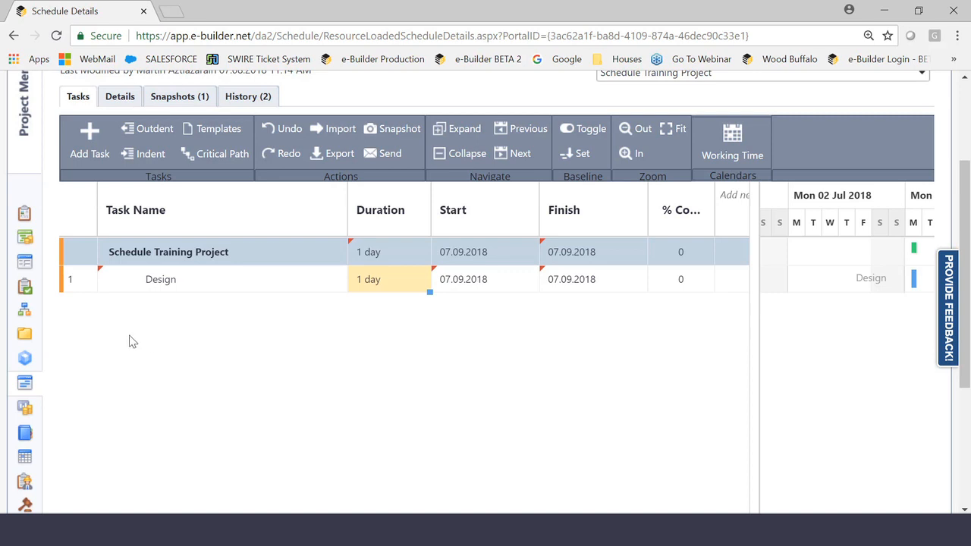
- Add three more tasks below Design and name them SD, DD and CD
click(84, 144)
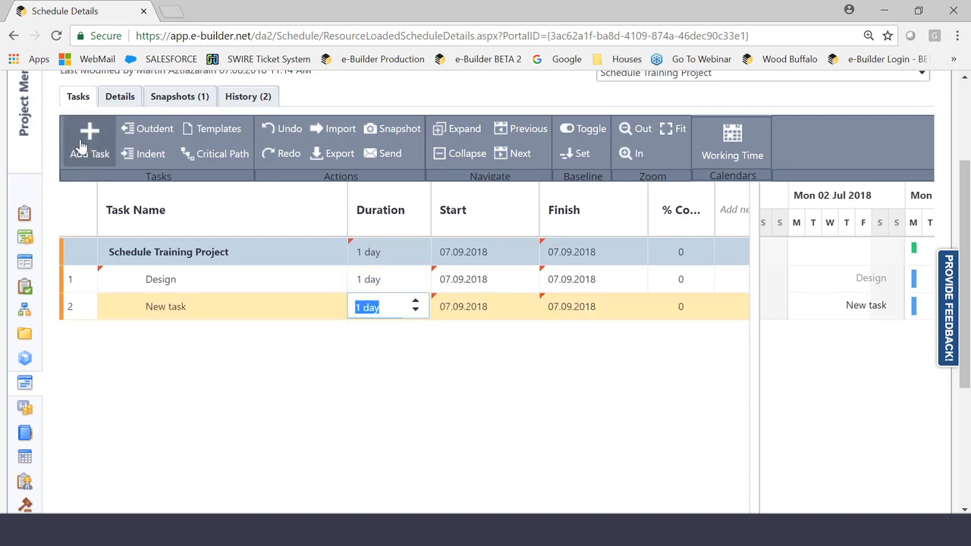
click(83, 145)
click(83, 144)
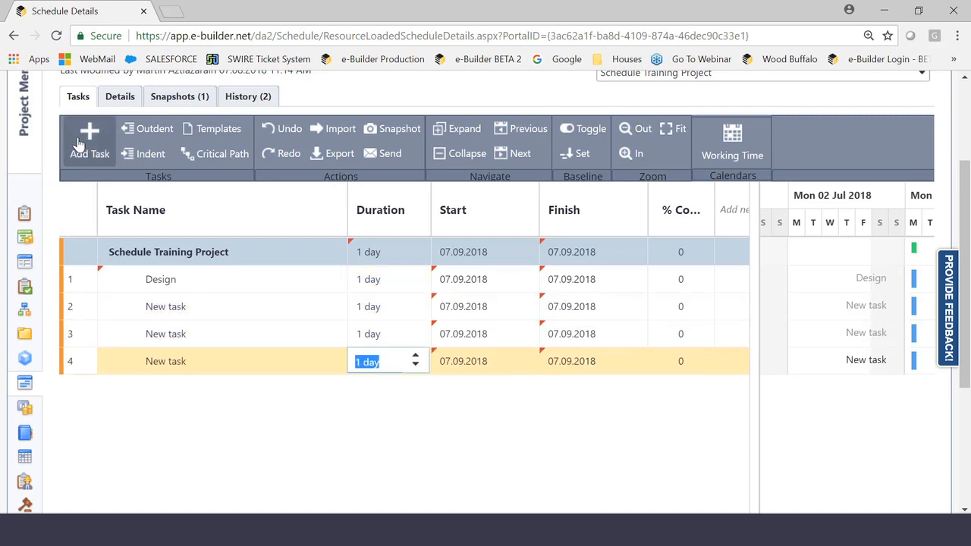
click(174, 306)
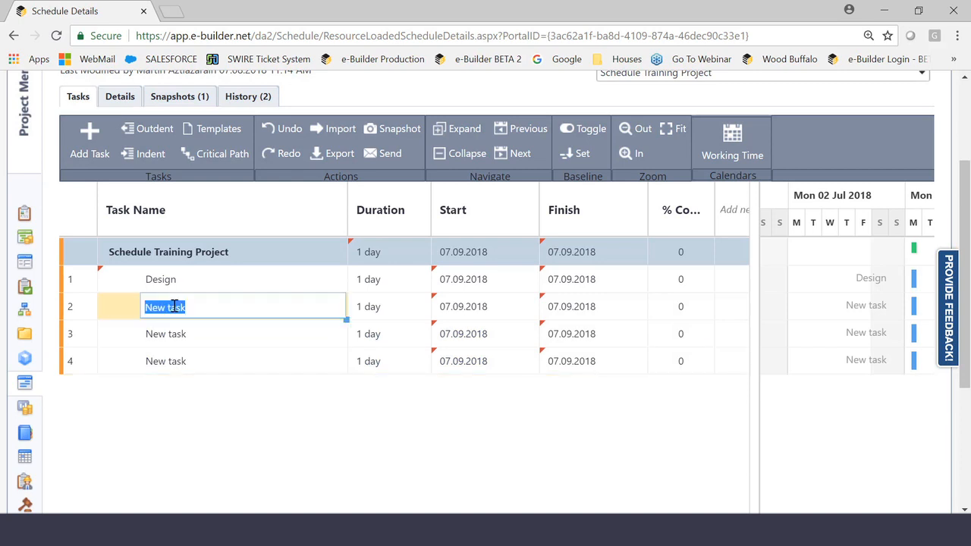
text(SD)
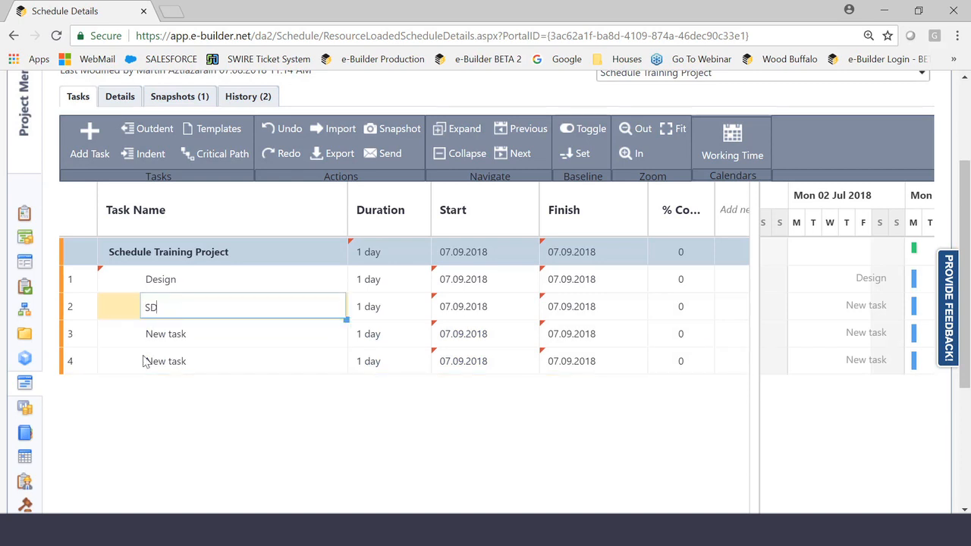
click(150, 334)
text(D)
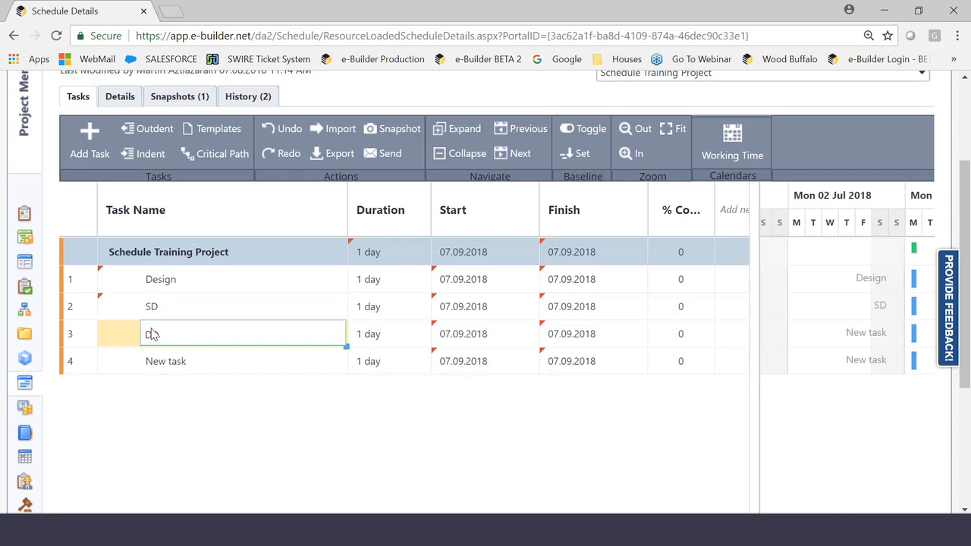
text(D)
click(158, 370)
text(CD)
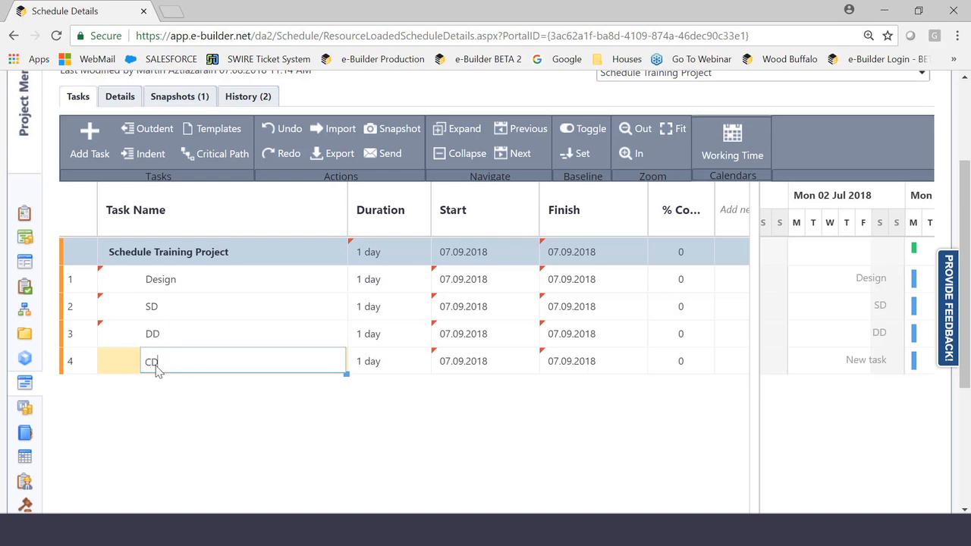
click(265, 420)
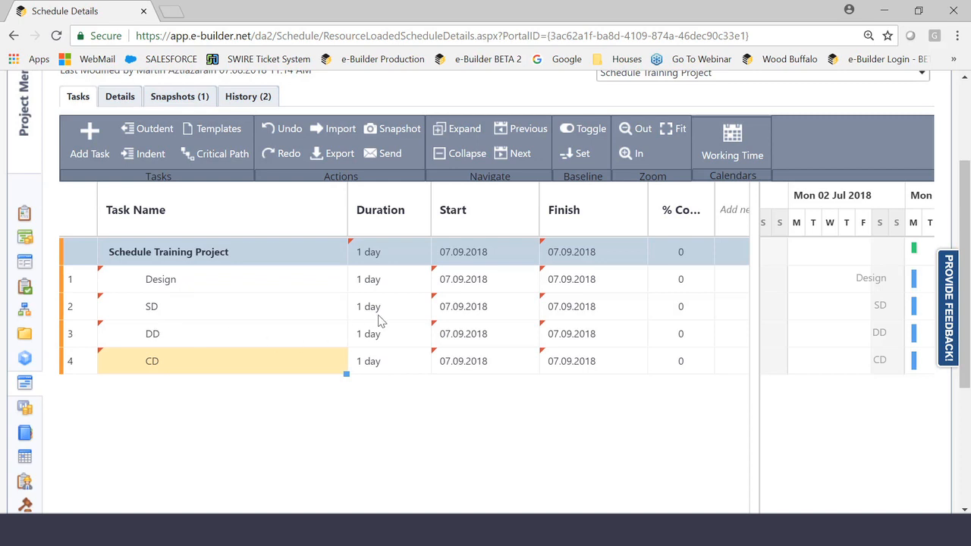
- Set the duration of the SD task to 30 days
click(399, 316)
click(417, 303)
click(416, 303)
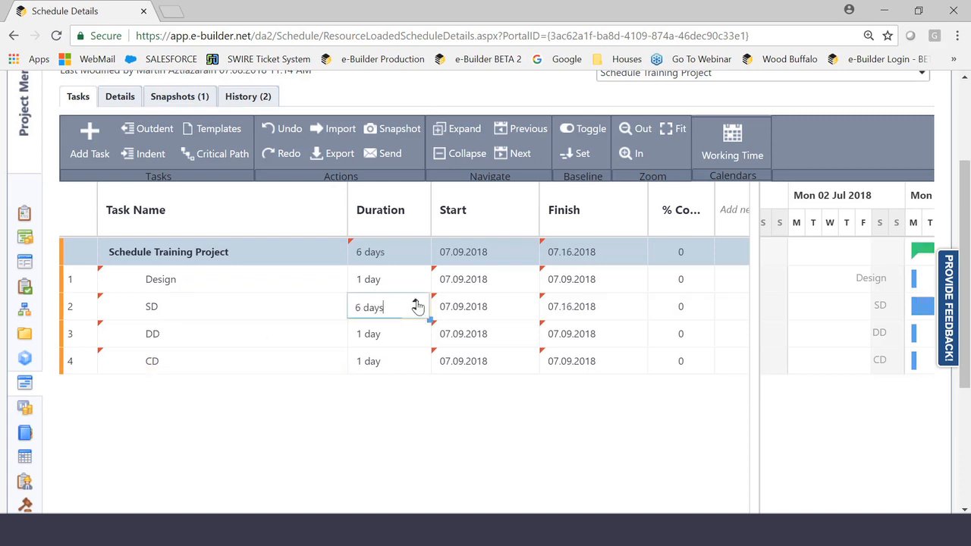
click(417, 303)
click(416, 302)
click(416, 302)
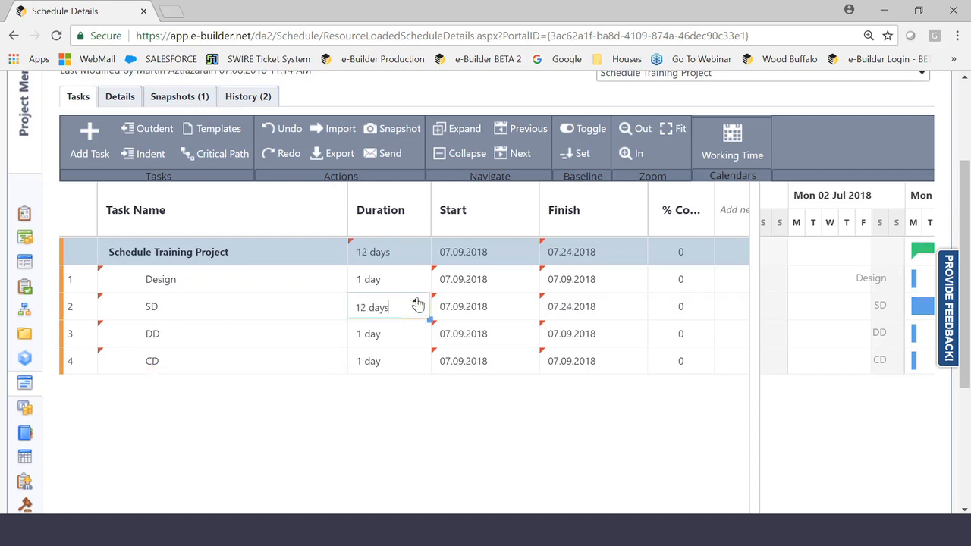
click(416, 303)
click(416, 303)
click(416, 303)
click(417, 302)
click(416, 302)
click(417, 303)
click(416, 302)
click(416, 302)
- Set the duration of the DD task to 30 days
click(386, 338)
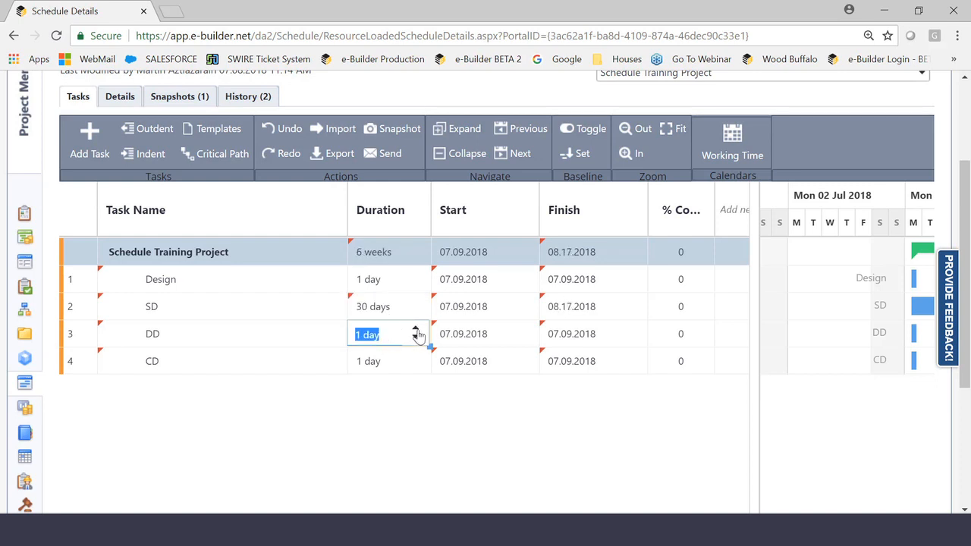
click(415, 331)
click(415, 332)
click(415, 331)
click(415, 331)
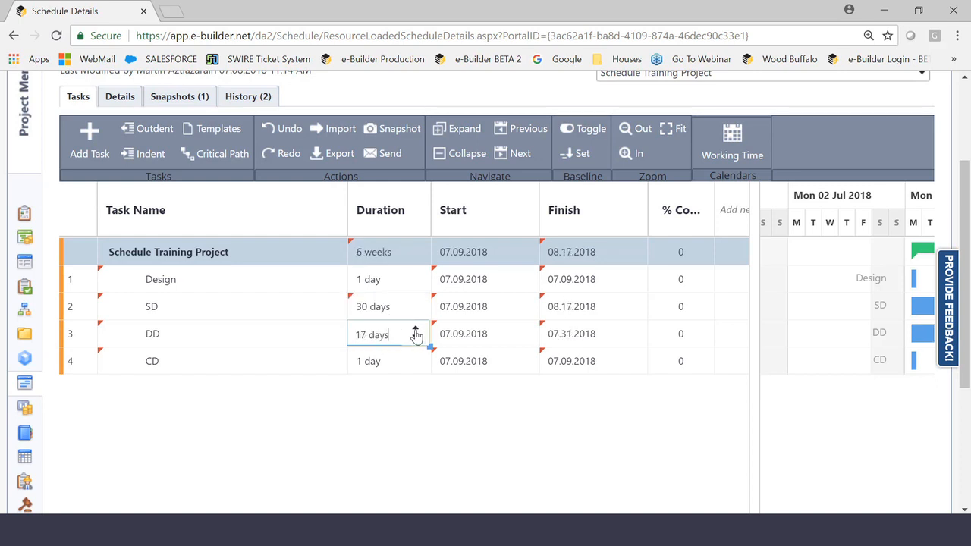
click(415, 331)
click(415, 331)
click(415, 332)
click(415, 331)
click(415, 331)
click(415, 331)
- Set the duration of the CD task to 30 days
click(372, 362)
click(417, 358)
click(417, 357)
click(417, 358)
click(417, 357)
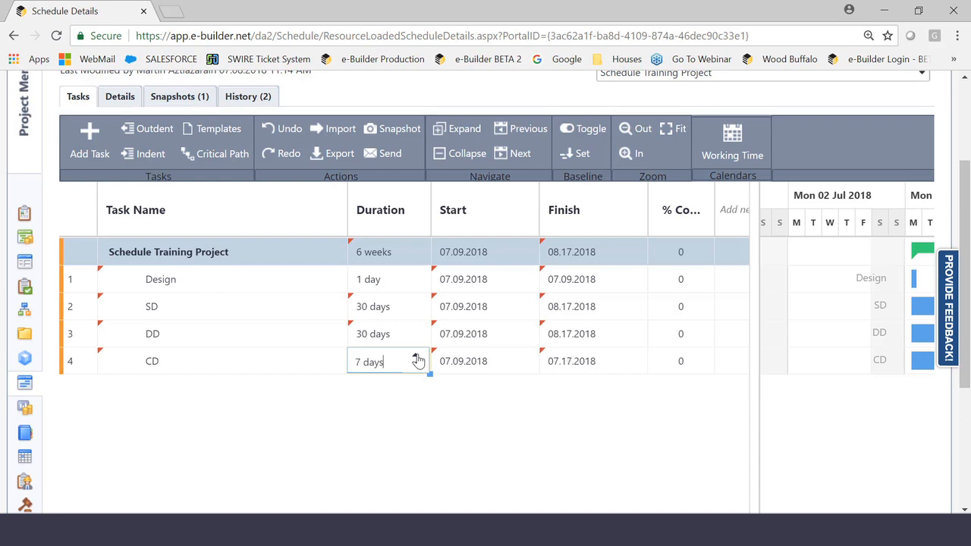
click(418, 357)
click(417, 357)
click(417, 357)
click(417, 357)
click(418, 357)
click(417, 357)
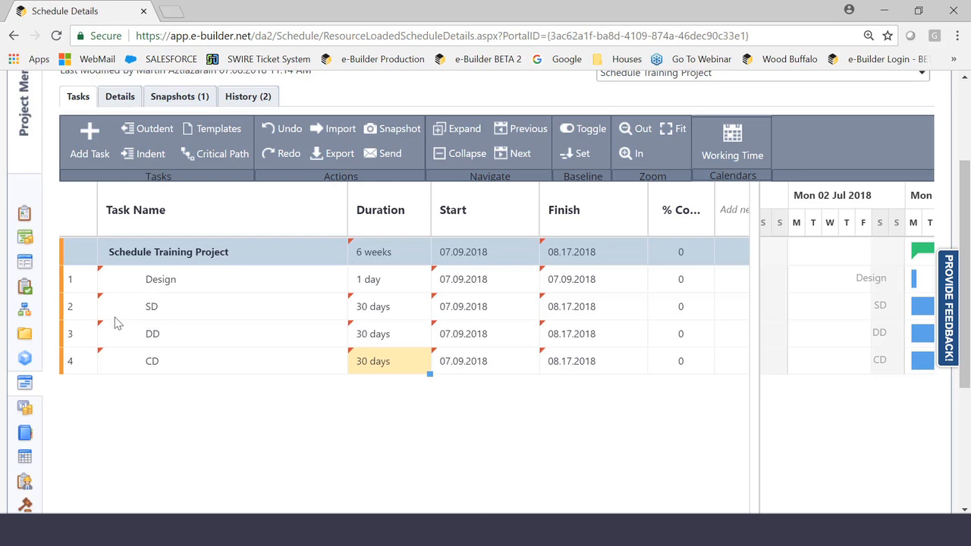
- Indent the SD, DD and CD tasks together so they become subtasks of Design
click(81, 311)
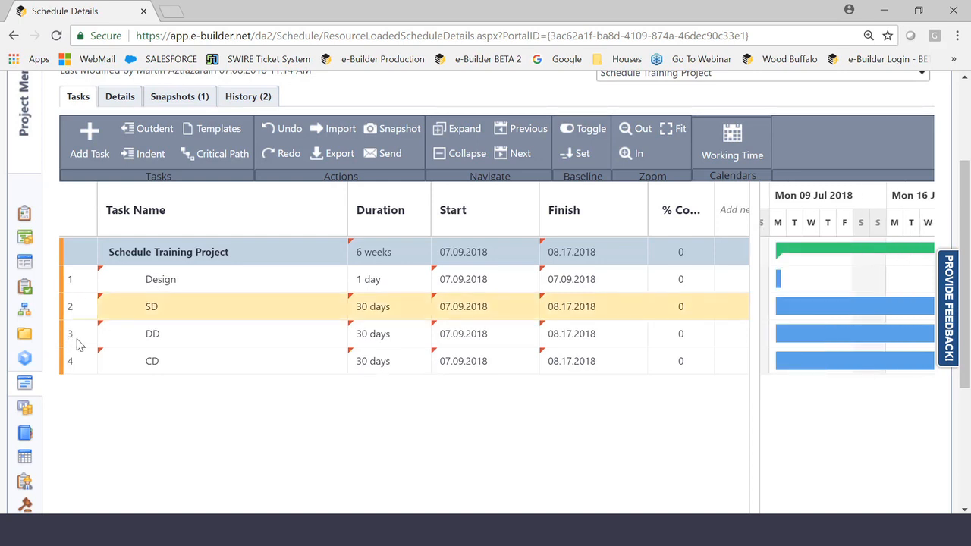
ctrl+click(76, 333)
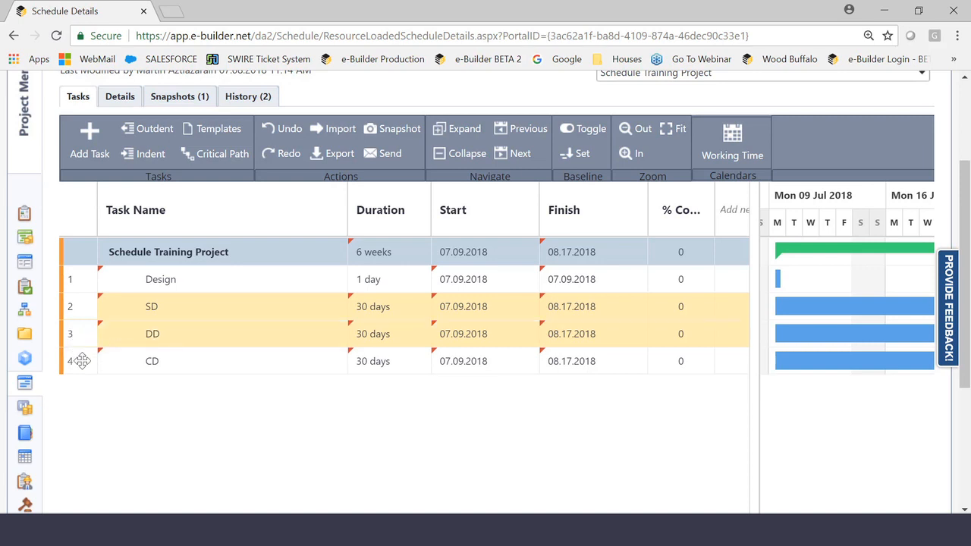
ctrl+click(79, 360)
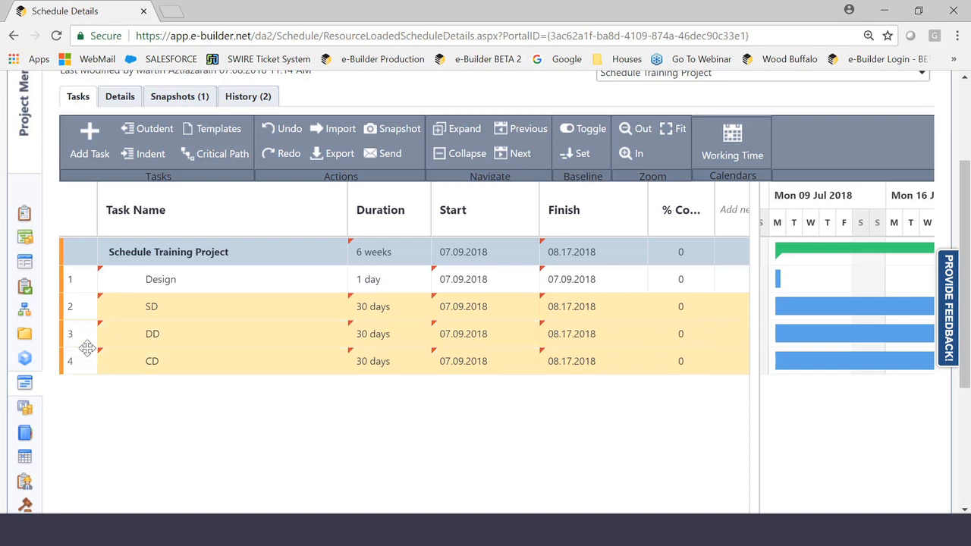
click(151, 154)
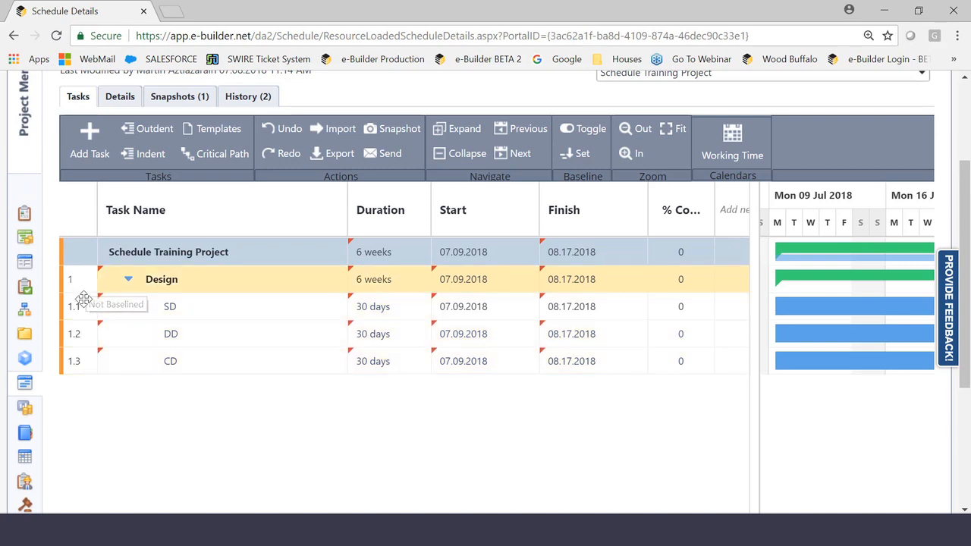
- Delete the Design task together with its SD, DD and CD subtasks
shift+click(80, 363)
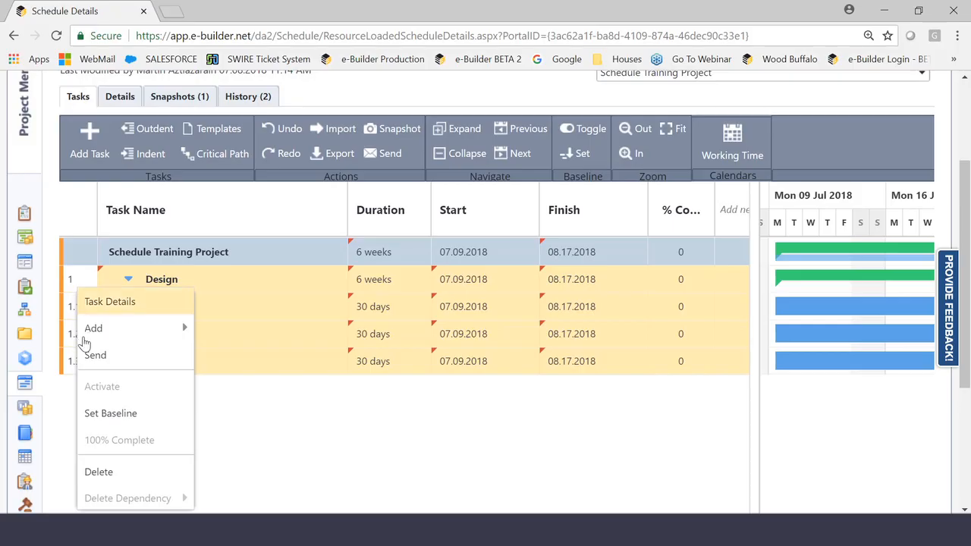
click(107, 470)
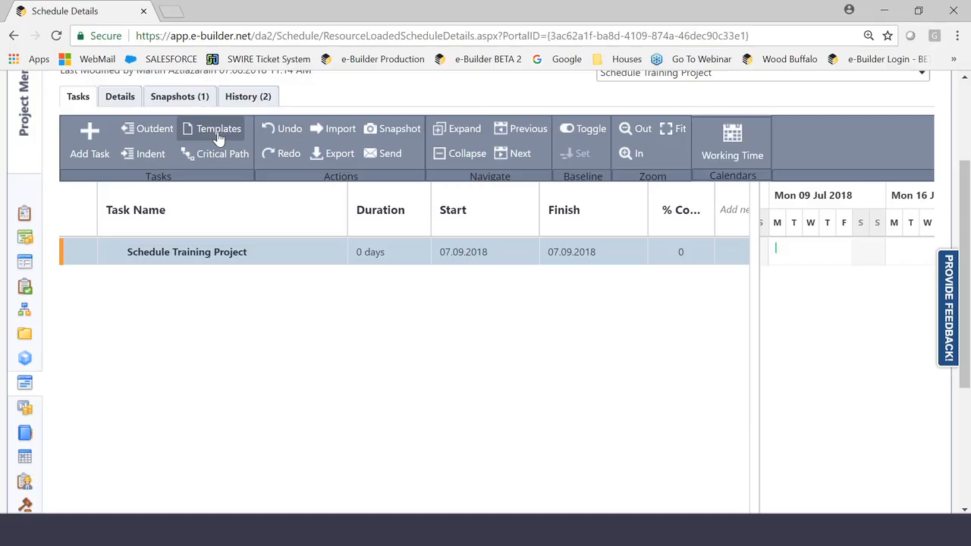
- Apply the Sample Template to the schedule, adding it as the last activity
click(218, 135)
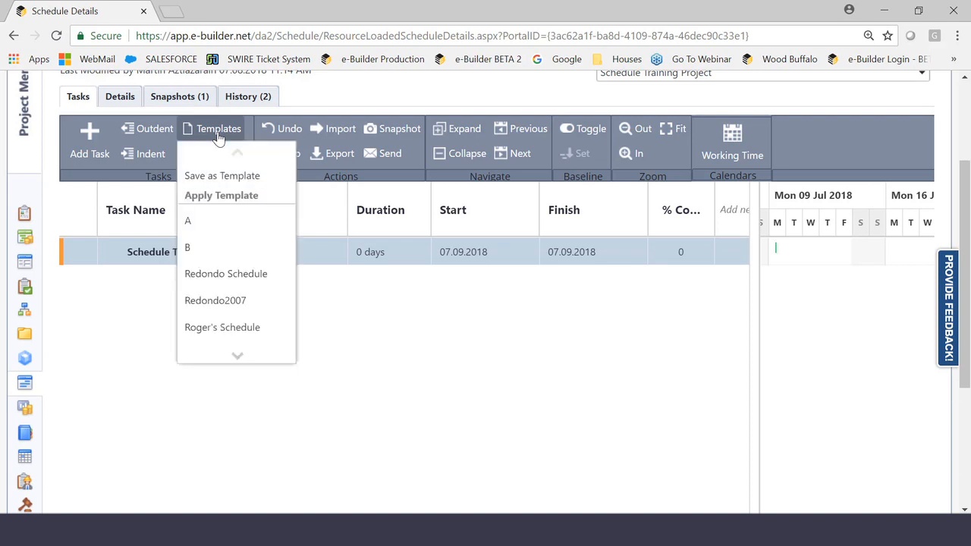
scroll(221, 314, down, 1)
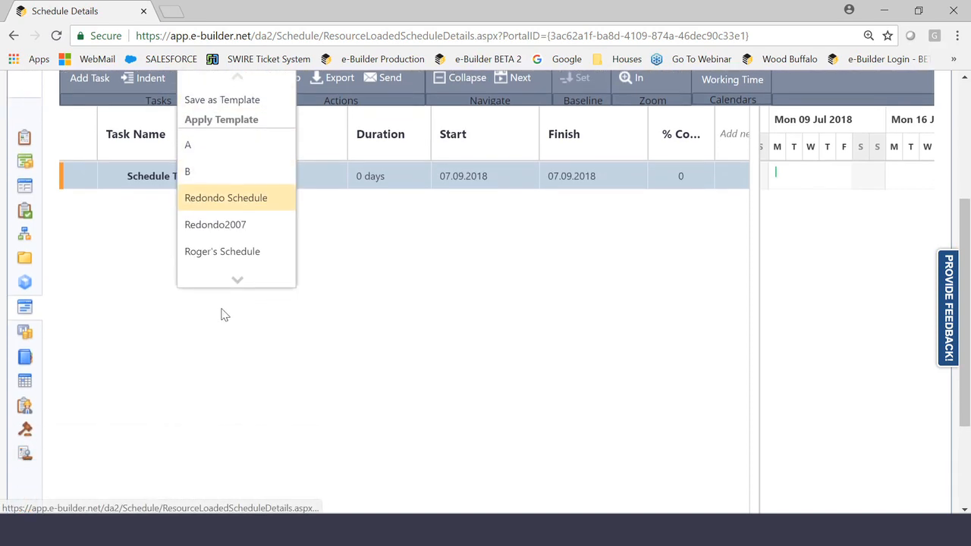
mouse_move(235, 281)
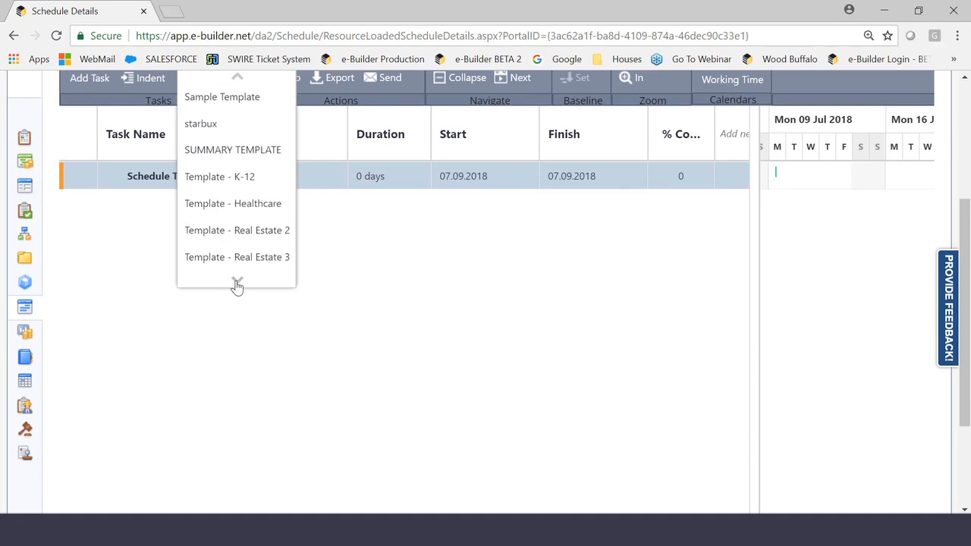
mouse_move(238, 77)
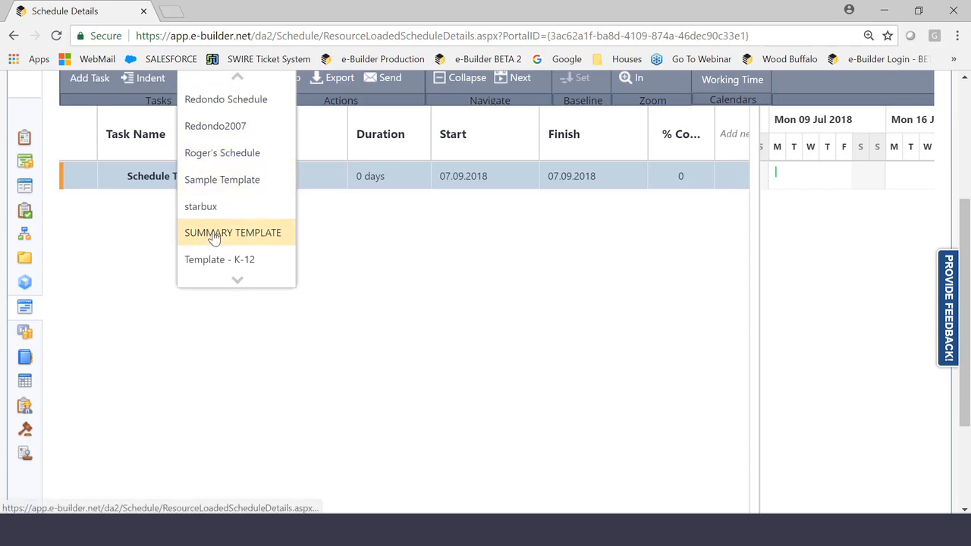
click(241, 185)
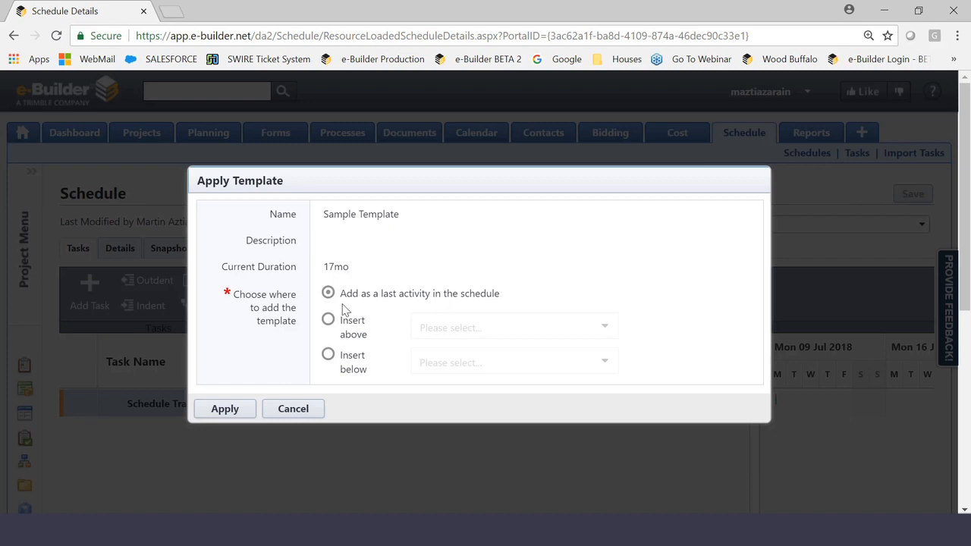
click(227, 409)
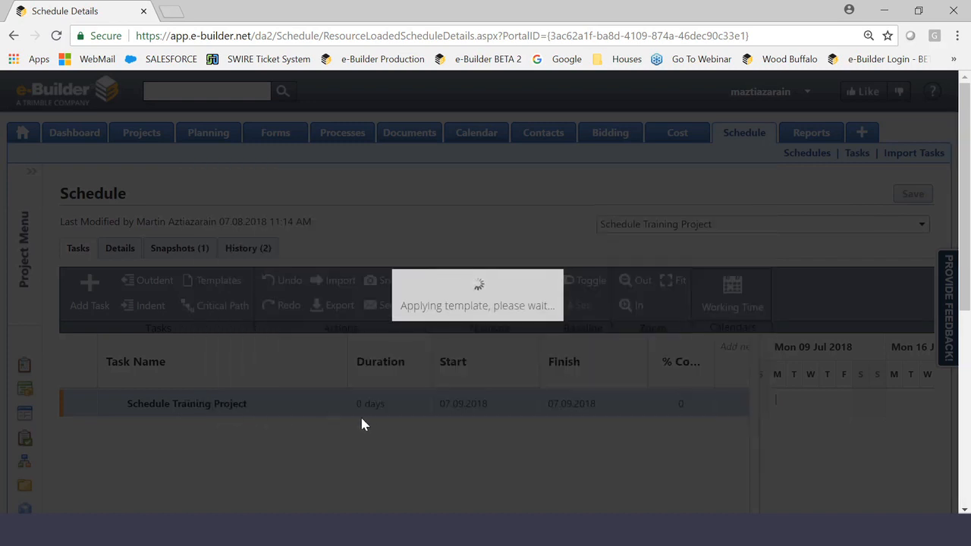
- Add three new tasks at the end of the schedule, below the Overall group
scroll(368, 425, down, 2)
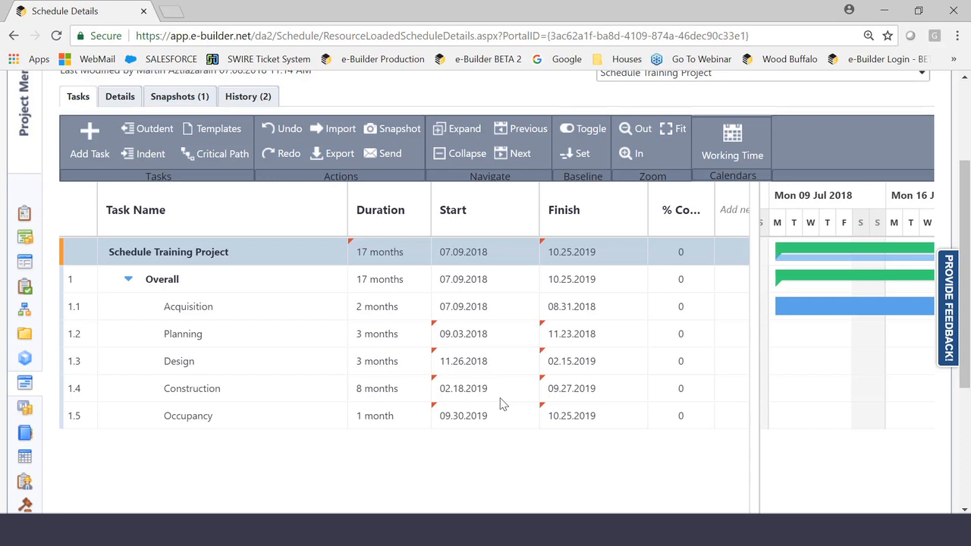
click(79, 367)
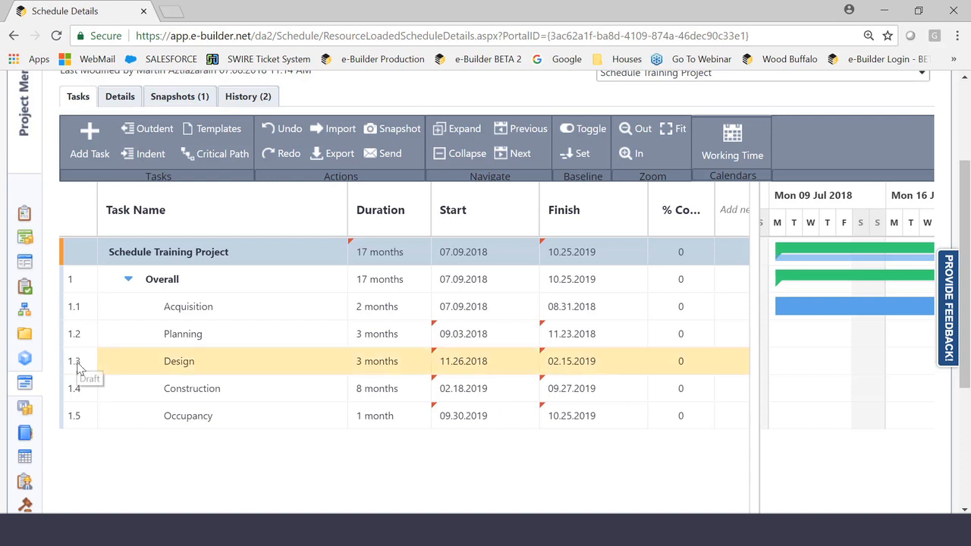
click(84, 424)
click(89, 137)
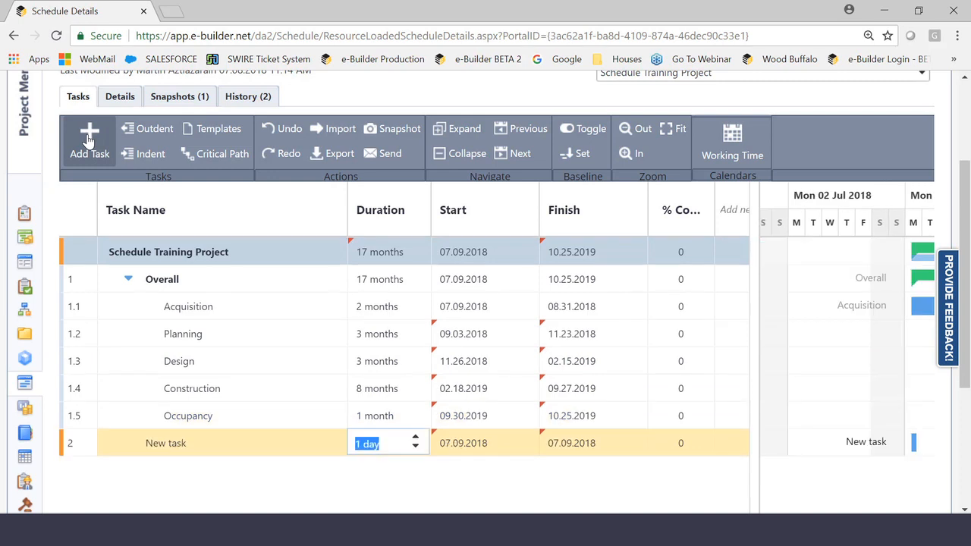
click(89, 136)
click(89, 137)
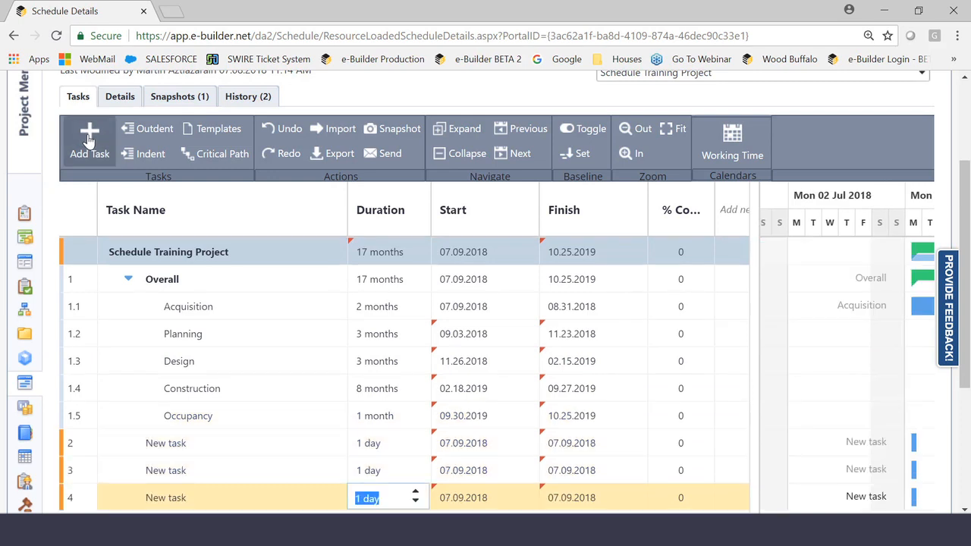
- Rename the three new tasks at the end of the schedule as SD, DD and CD
double_click(173, 447)
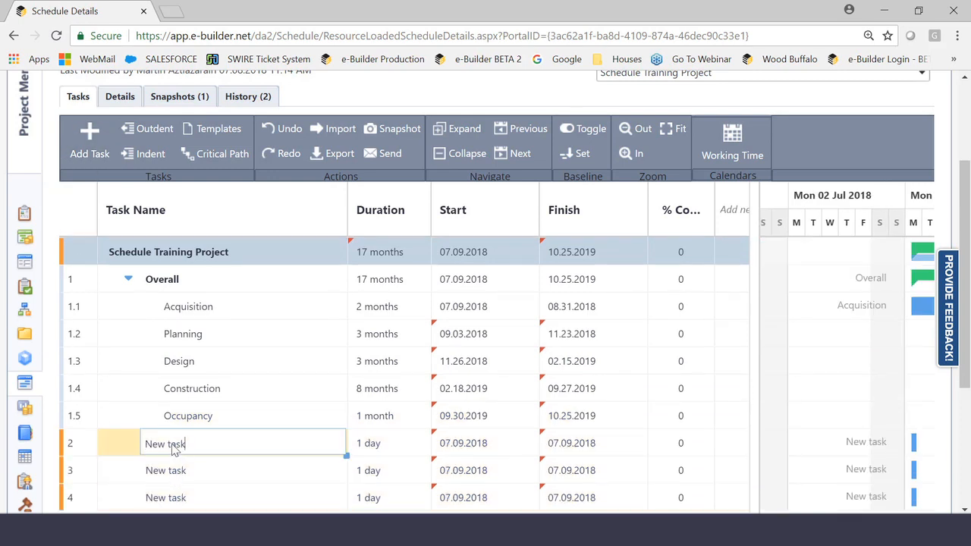
text(SD)
double_click(151, 472)
text(DD)
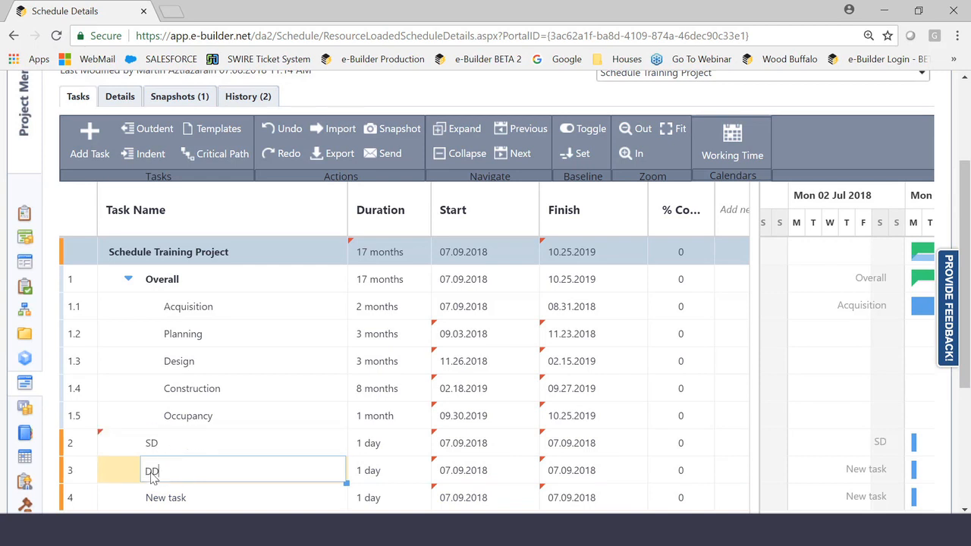
double_click(166, 502)
text(C)
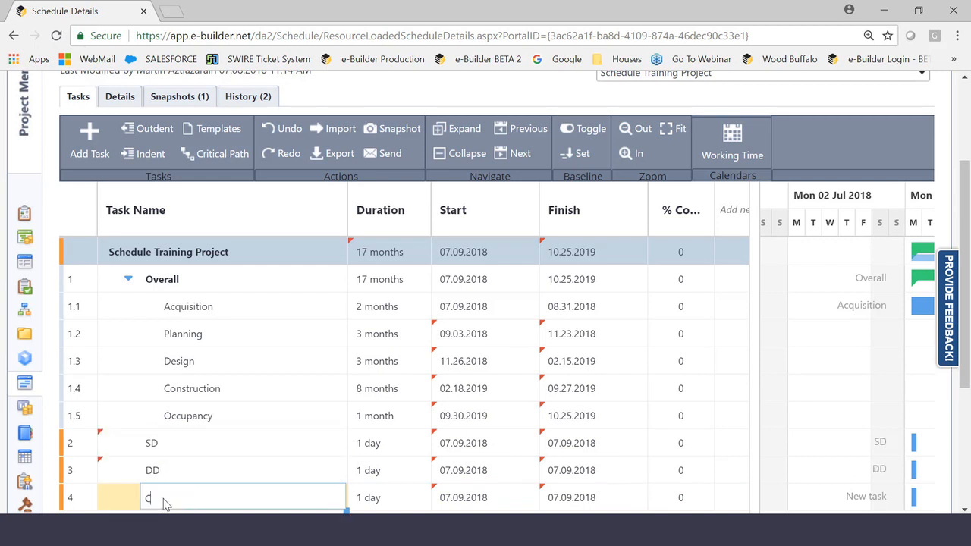
text(D)
- Set the durations of the SD and DD tasks to 30 days each
double_click(377, 446)
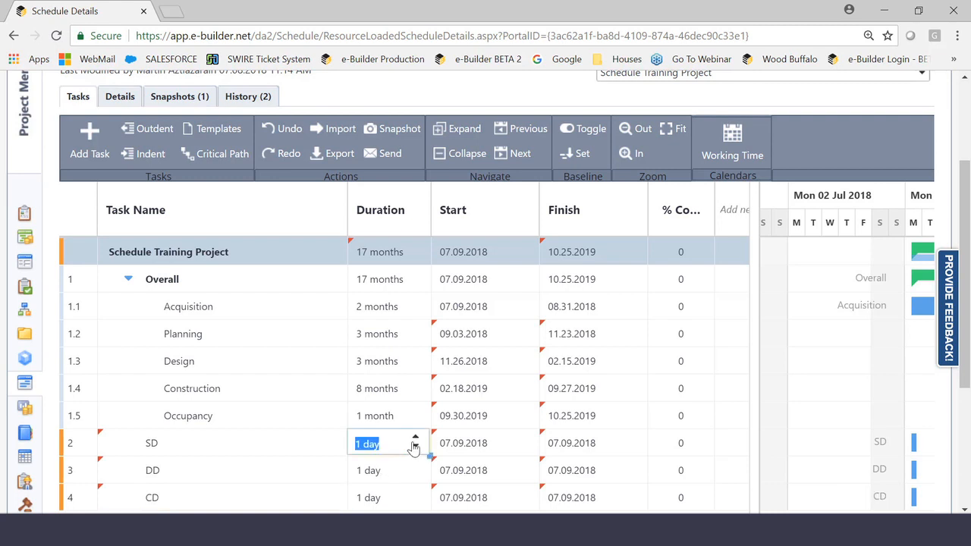
click(415, 439)
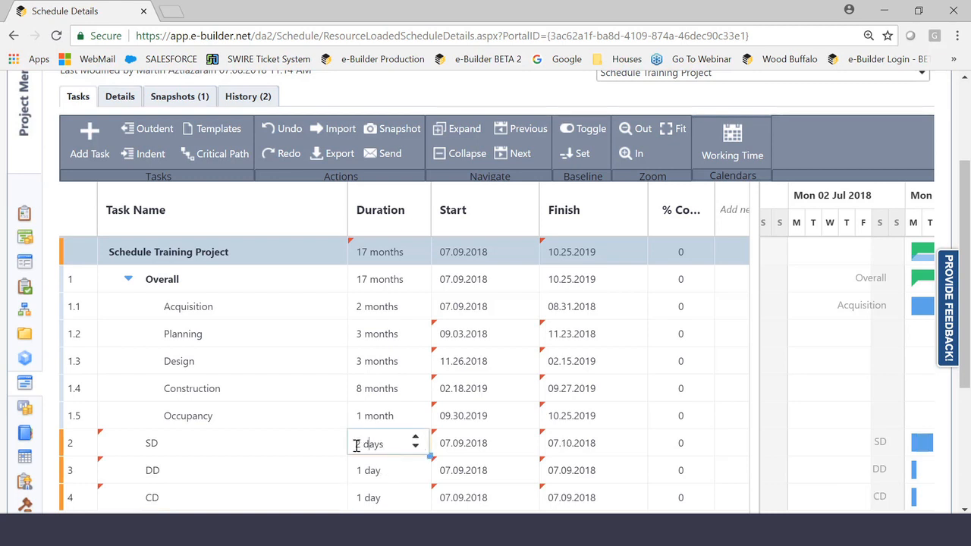
drag(363, 446, 350, 445)
text(30)
click(366, 472)
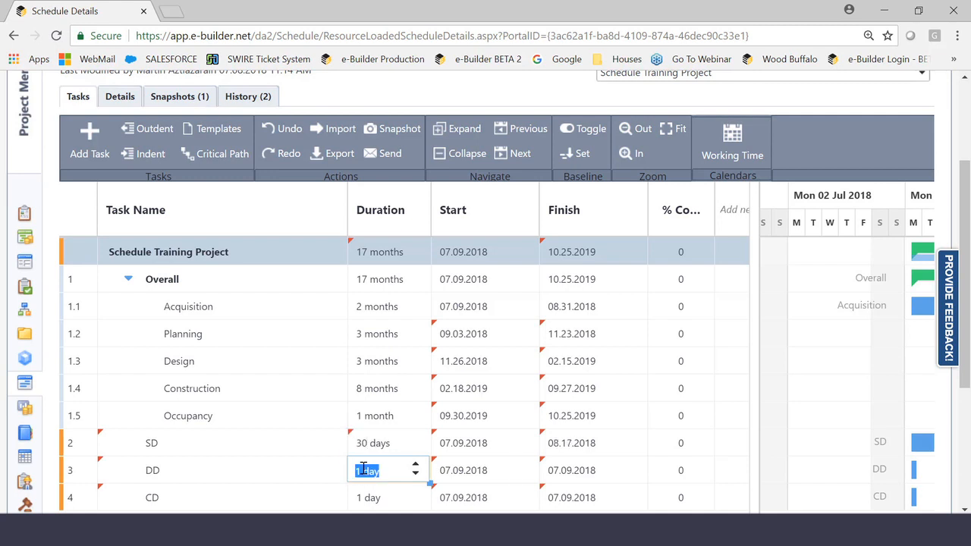
key(BackSpace)
text(30)
- Fill the DD task's duration of 30 days down to the CD task
click(380, 450)
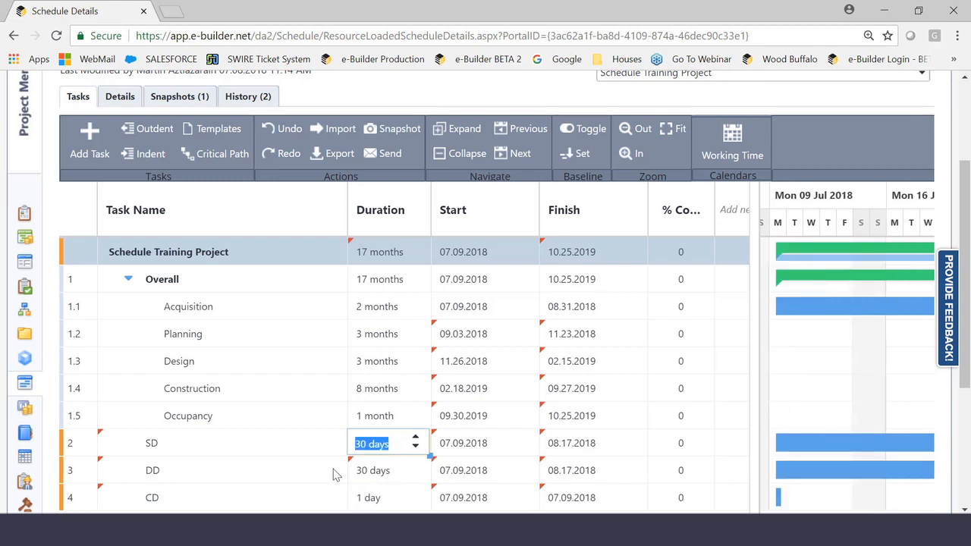
scroll(349, 455, down, 1)
click(425, 407)
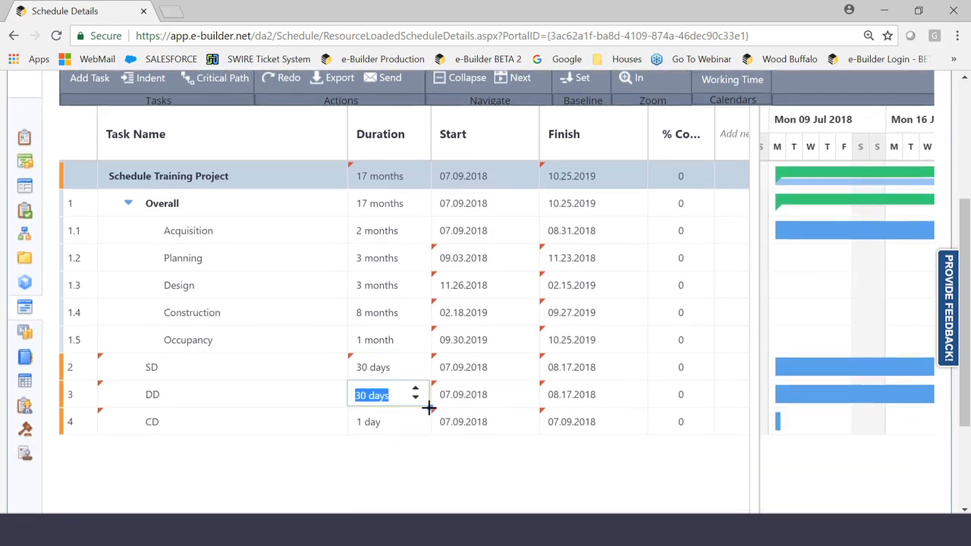
drag(427, 402, 431, 433)
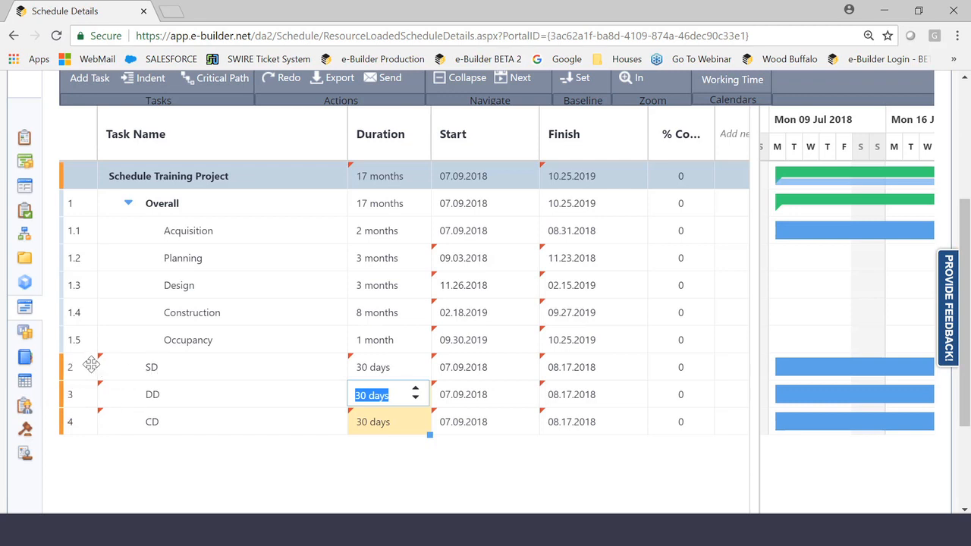
- Move the SD, DD and CD tasks directly below Design and indent them together as its subtasks
drag(86, 369, 78, 339)
click(76, 221)
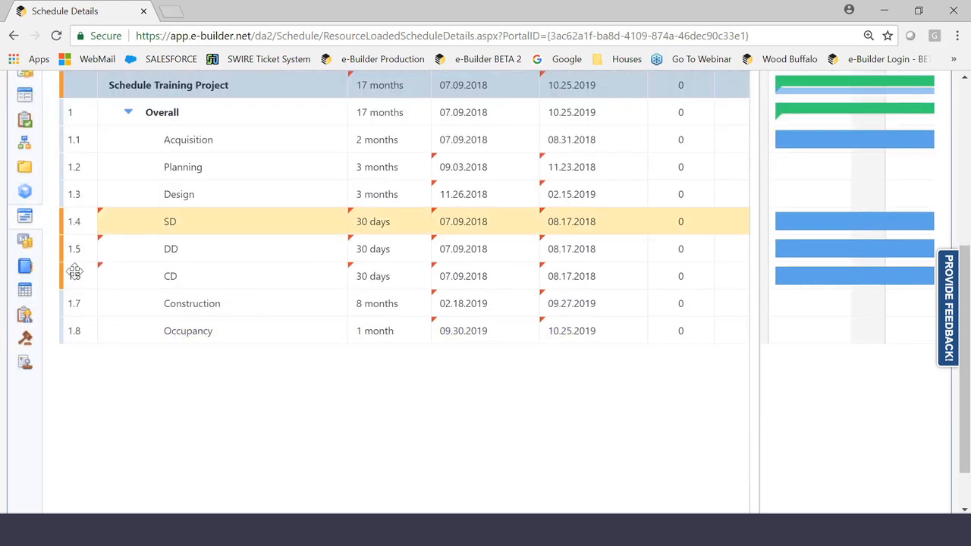
shift+click(77, 281)
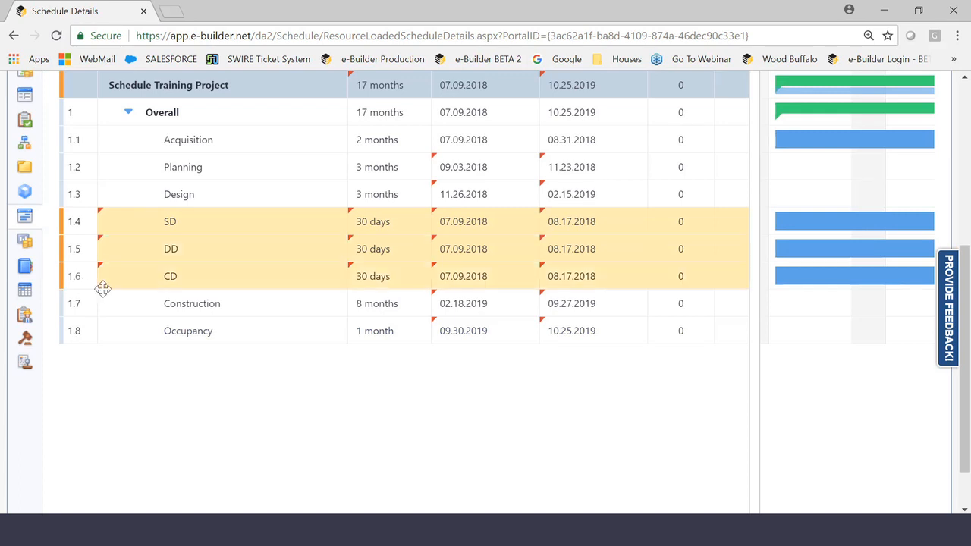
scroll(107, 282, up, 3)
click(147, 142)
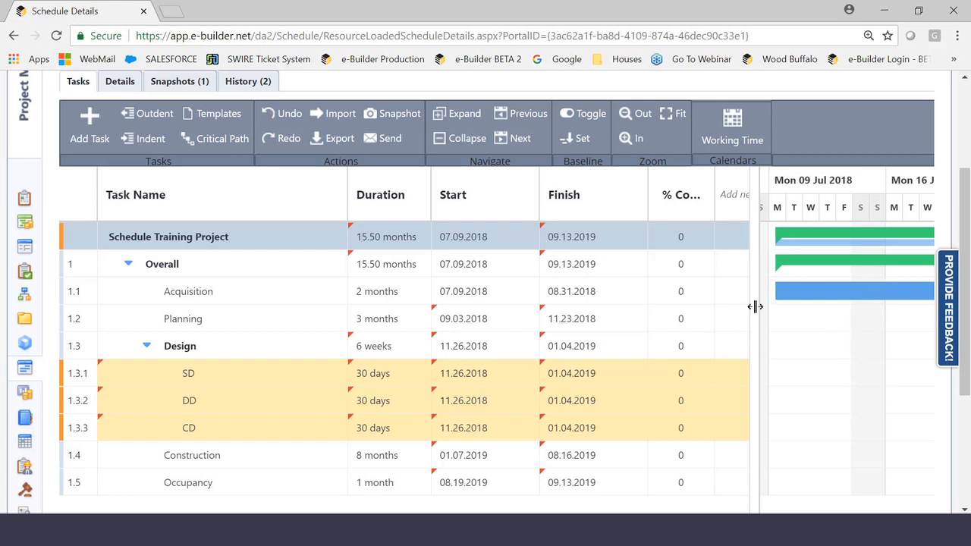
- Widen the task grid, add the # column and place it before Task Name
drag(755, 306, 838, 307)
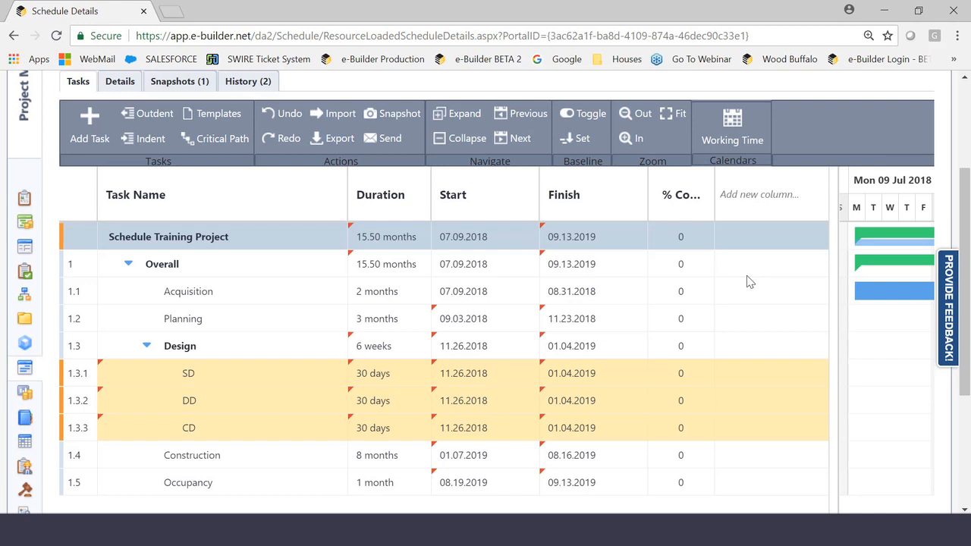
click(747, 196)
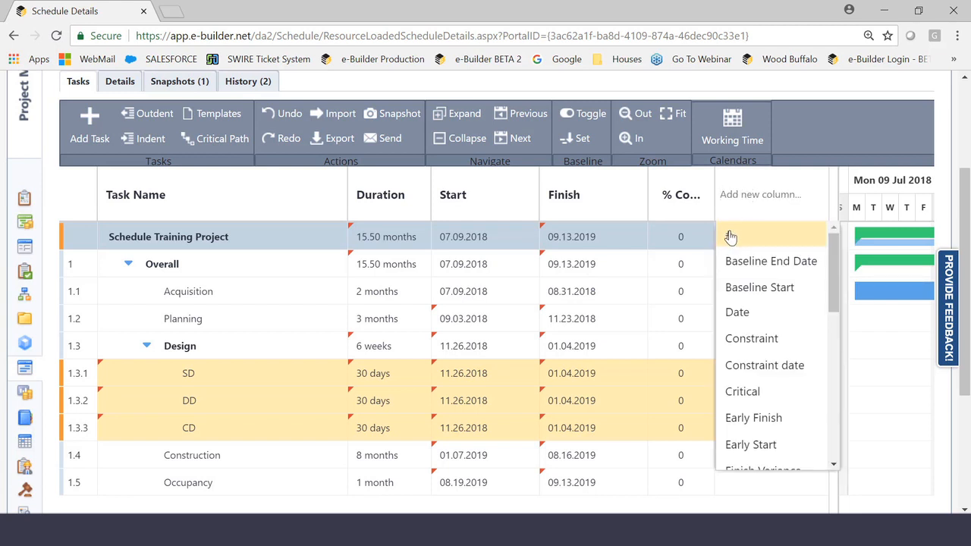
click(730, 238)
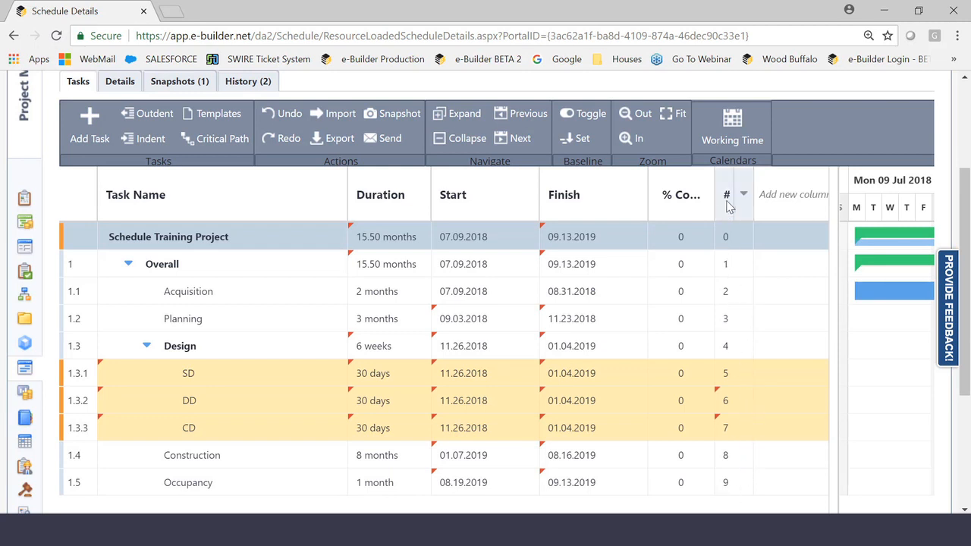
drag(727, 202, 70, 199)
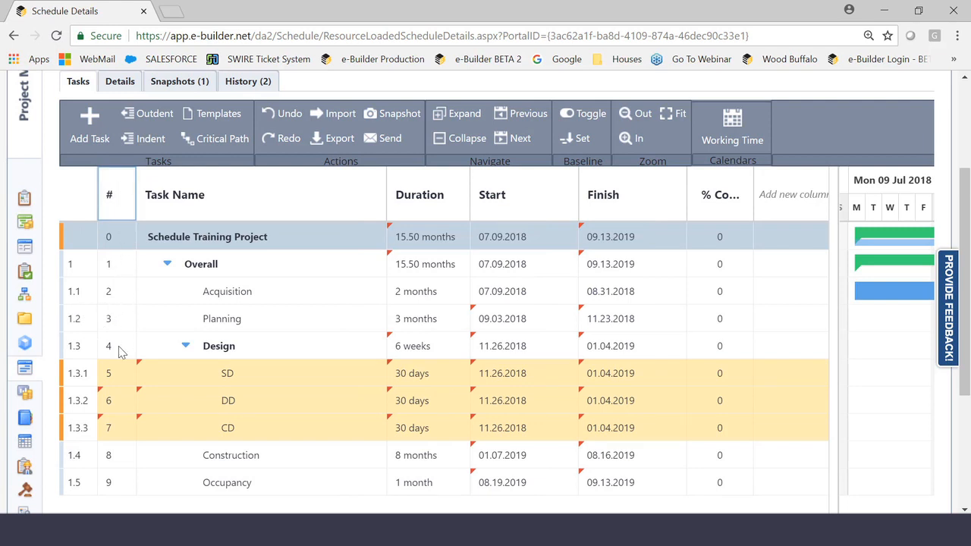
- Narrow the Task Name, Finish and Start columns to make room for another column
scroll(119, 346, down, 1)
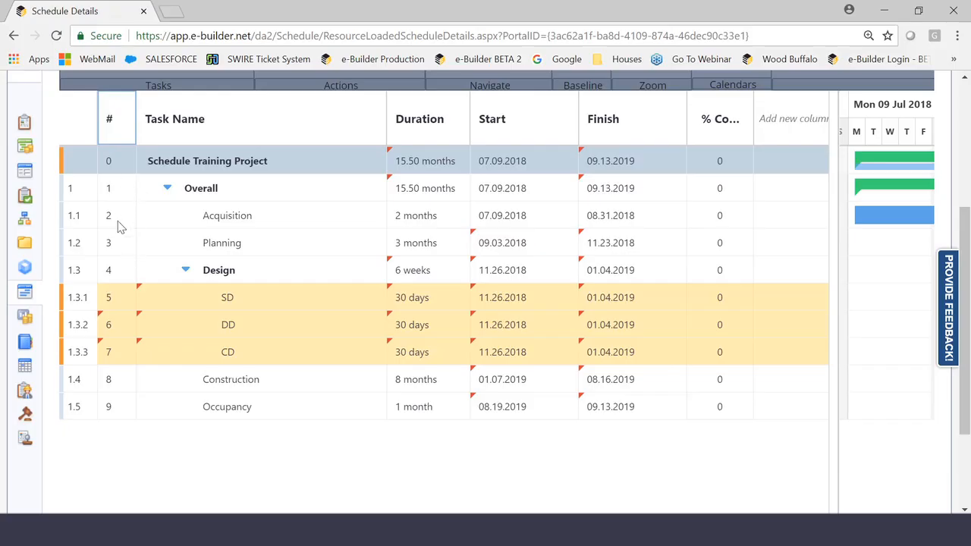
click(76, 189)
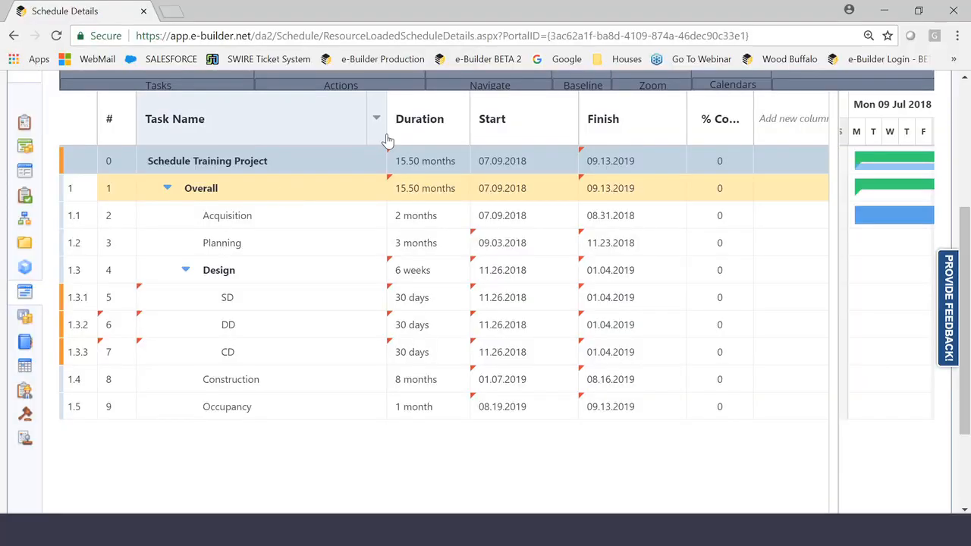
drag(387, 133, 338, 189)
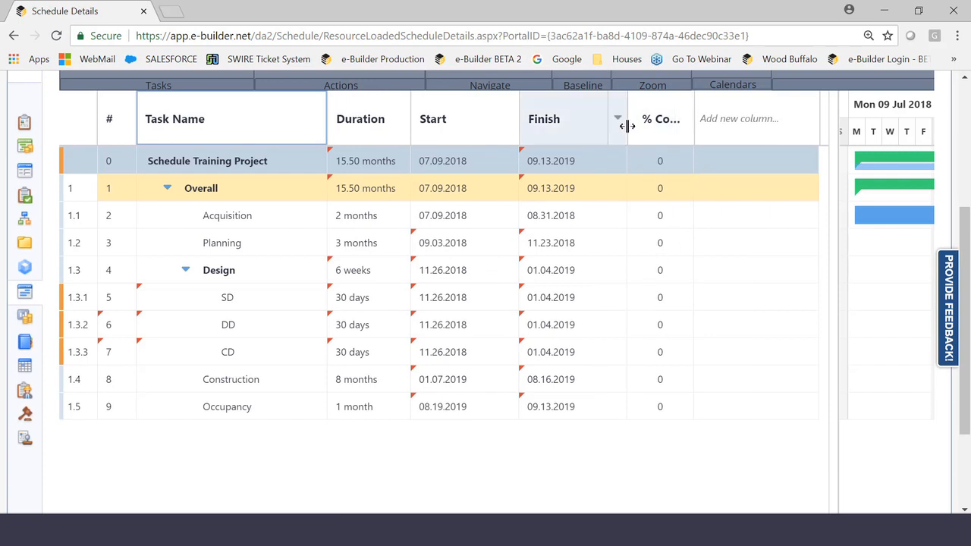
drag(625, 126, 590, 126)
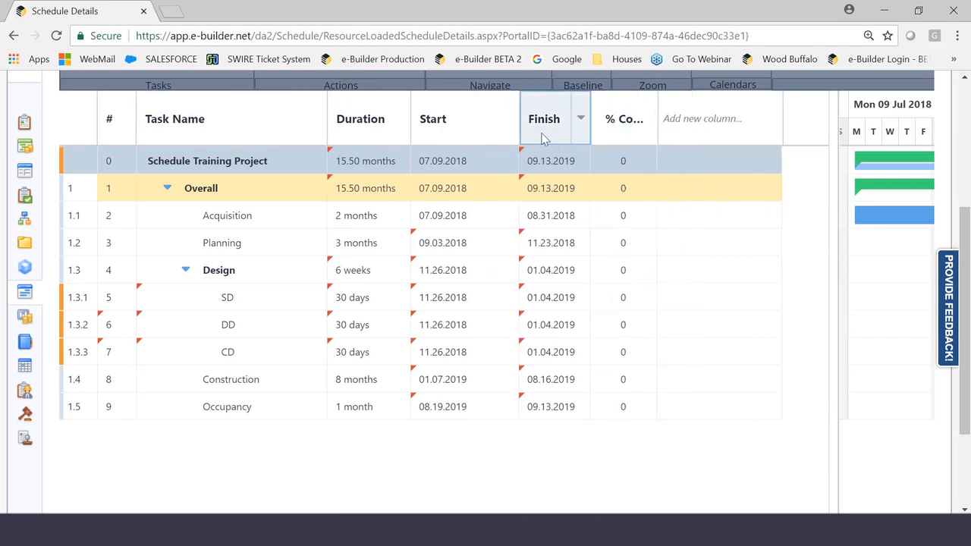
drag(520, 119, 480, 118)
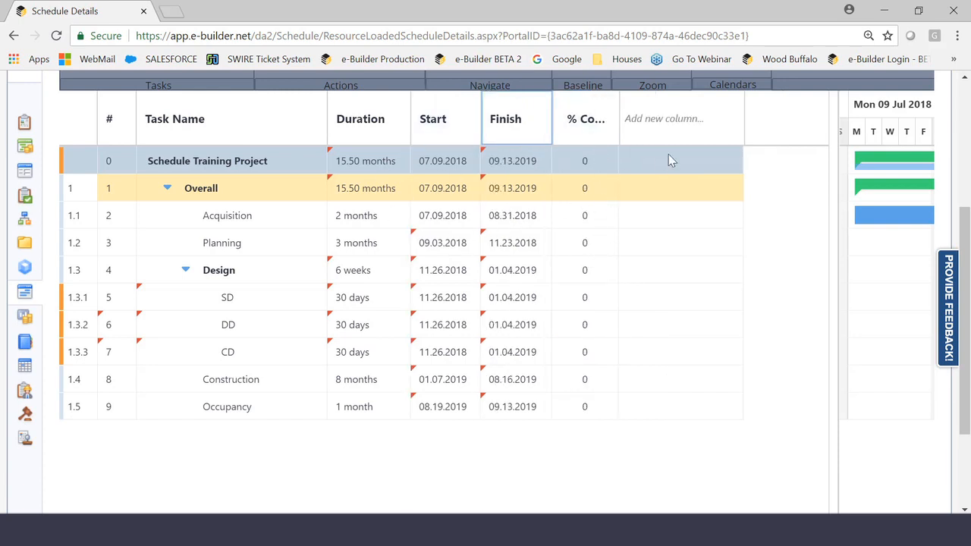
- Add the Predecessors column to the task grid after the percent complete column
click(660, 119)
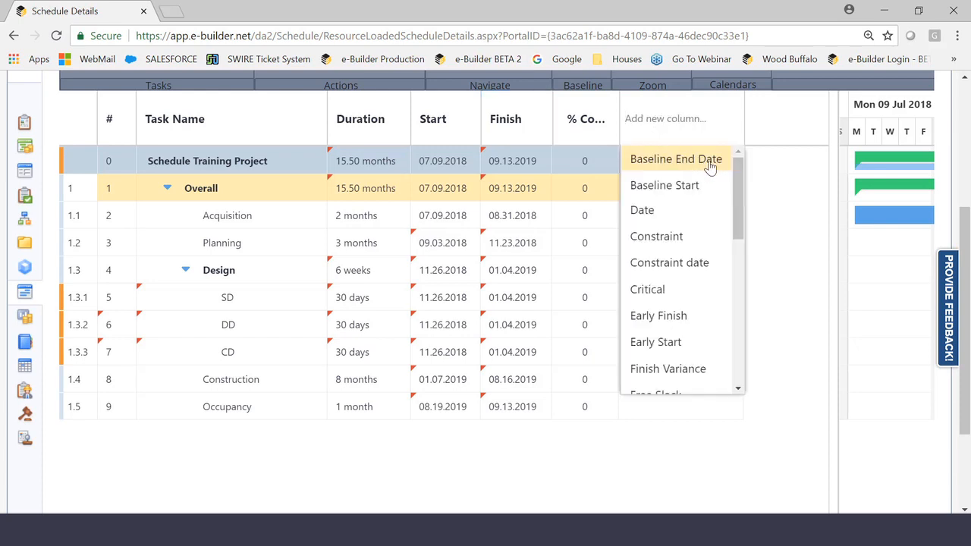
drag(741, 196, 742, 308)
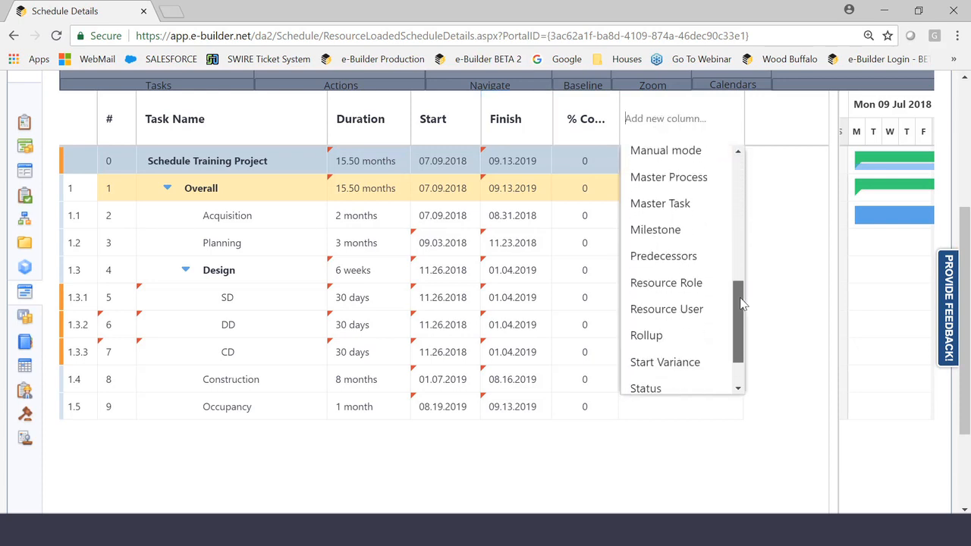
click(671, 262)
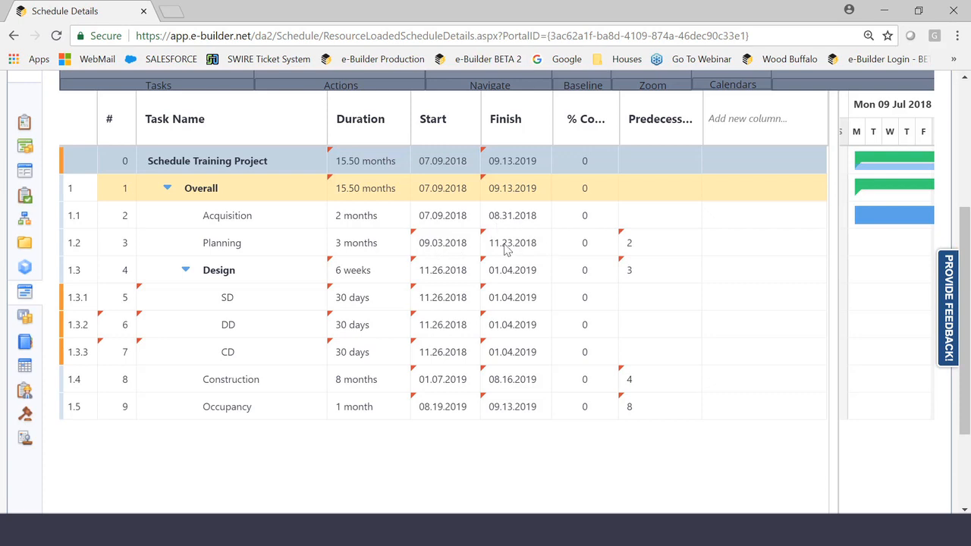
- Examine the Planning task's predecessor entry and the Acquisition task it refers to
click(662, 242)
click(662, 243)
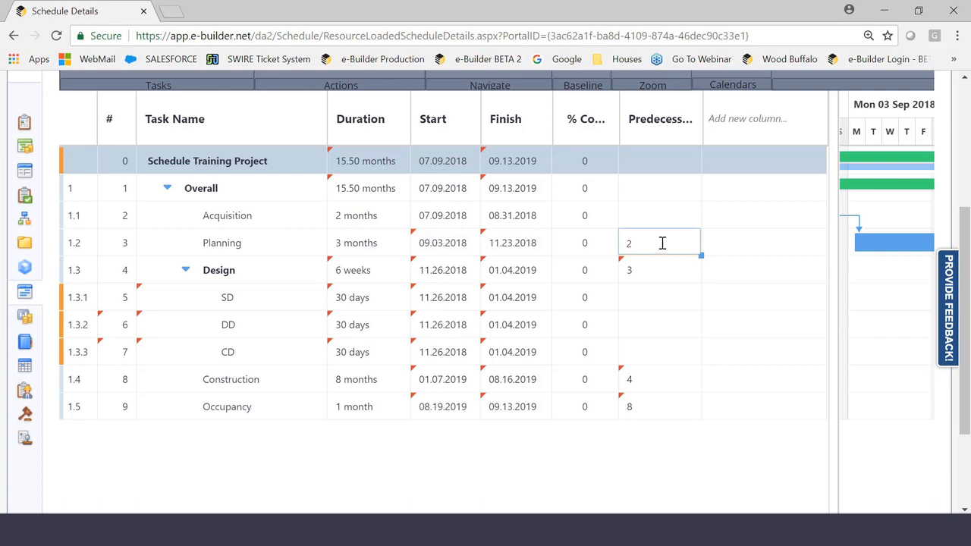
click(235, 217)
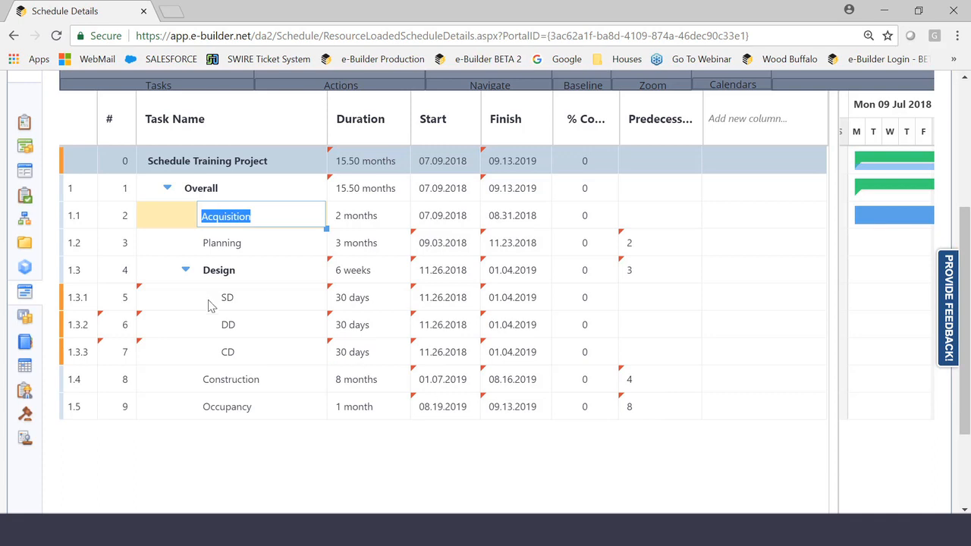
- Remove the predecessors from the Construction and Design tasks
click(657, 377)
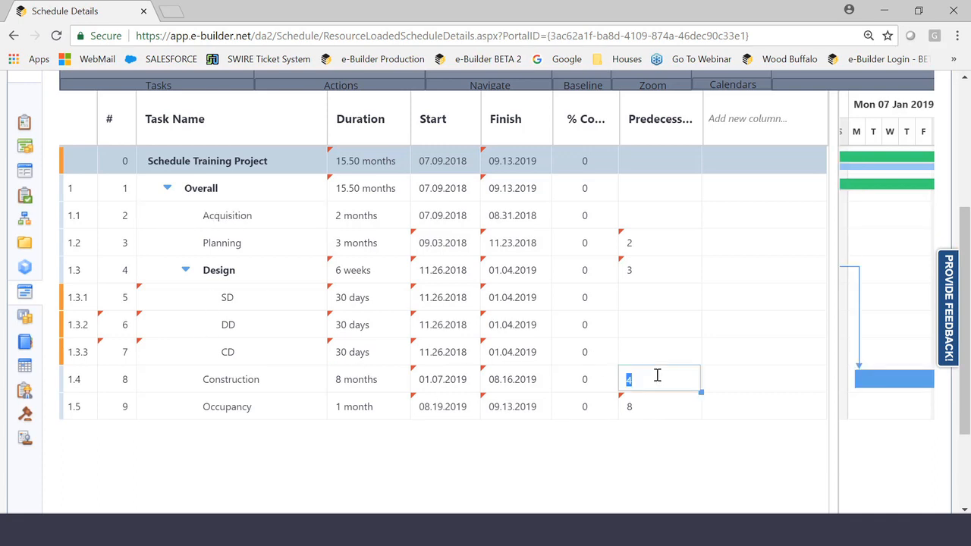
key(BackSpace)
click(612, 450)
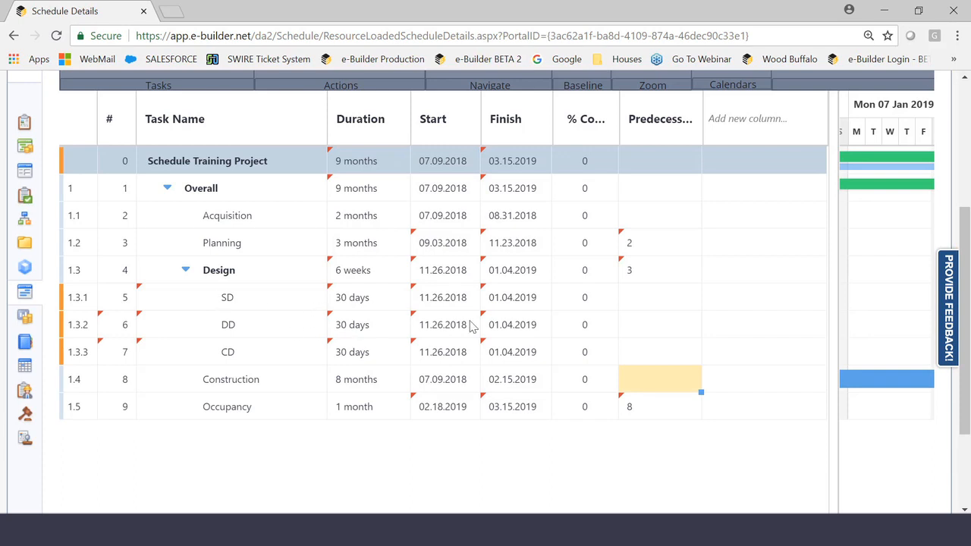
double_click(645, 297)
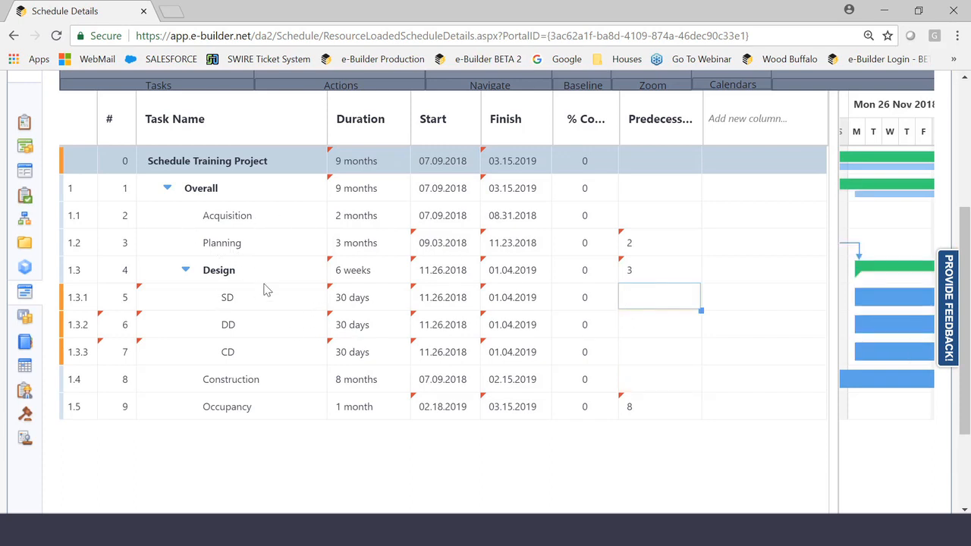
double_click(646, 271)
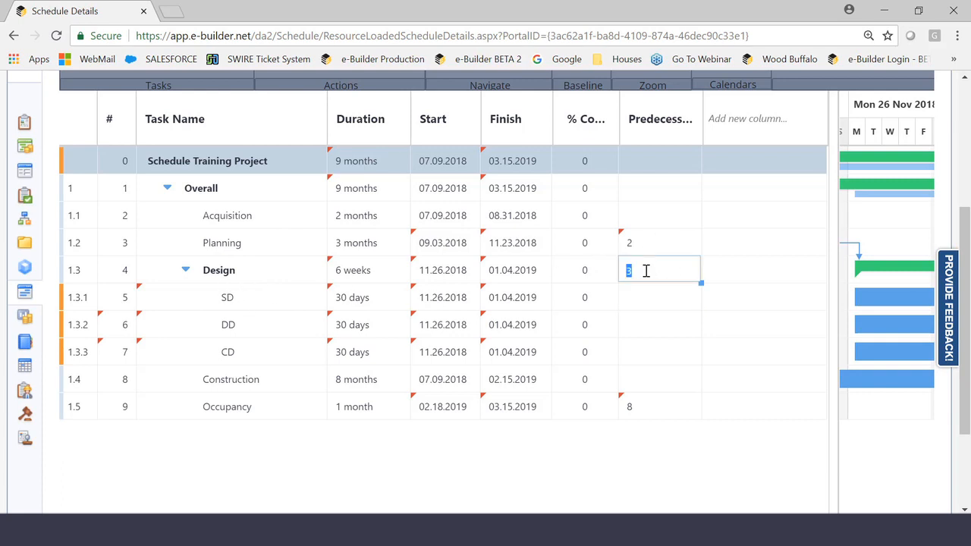
key(BackSpace)
- Set finish-to-start predecessors for the Design subtasks: 3FS for SD, 5FS for DD and 6FS for CD
double_click(643, 296)
text(3FS)
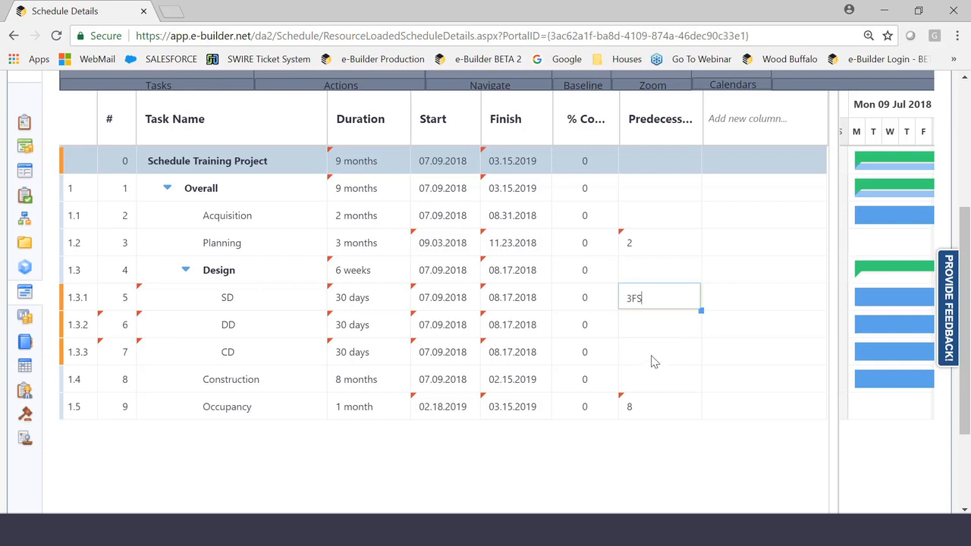
double_click(624, 359)
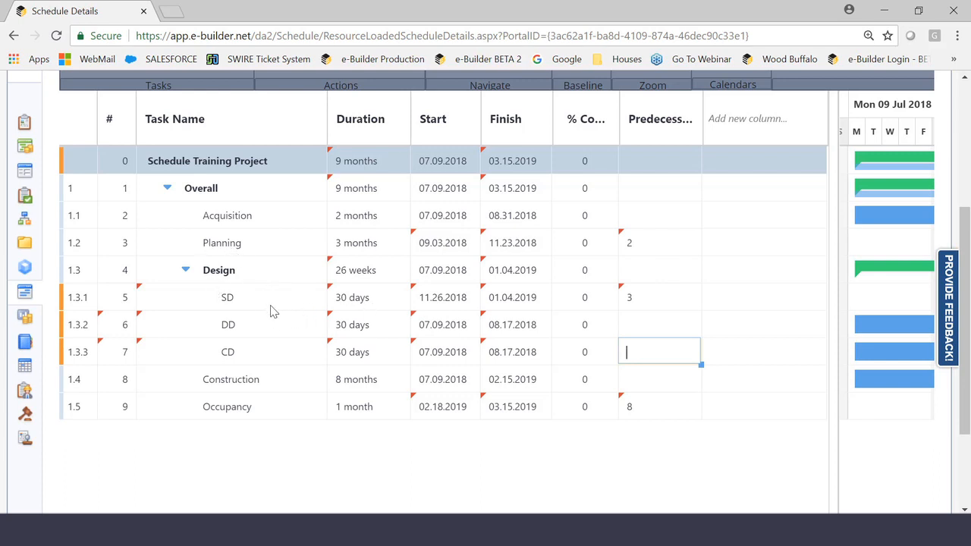
click(641, 326)
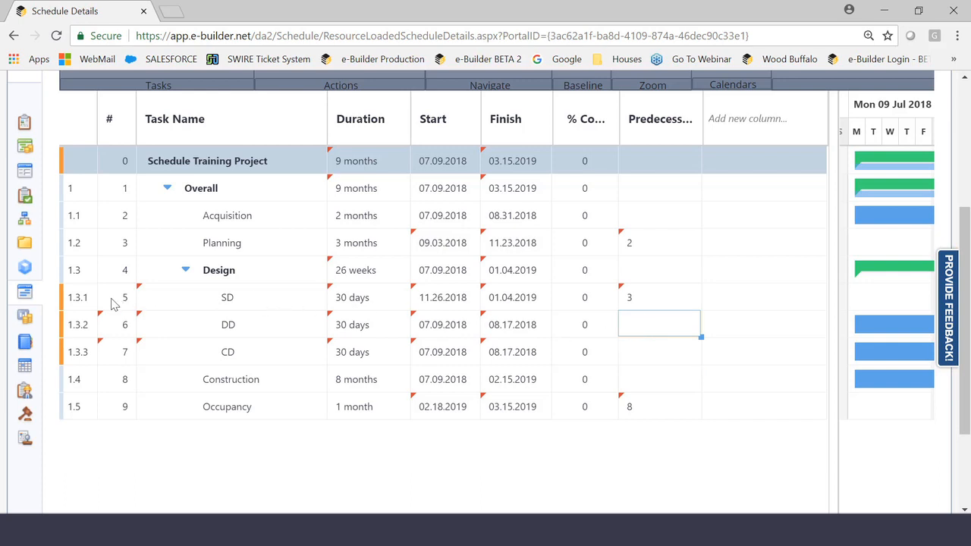
text(5FS)
click(632, 350)
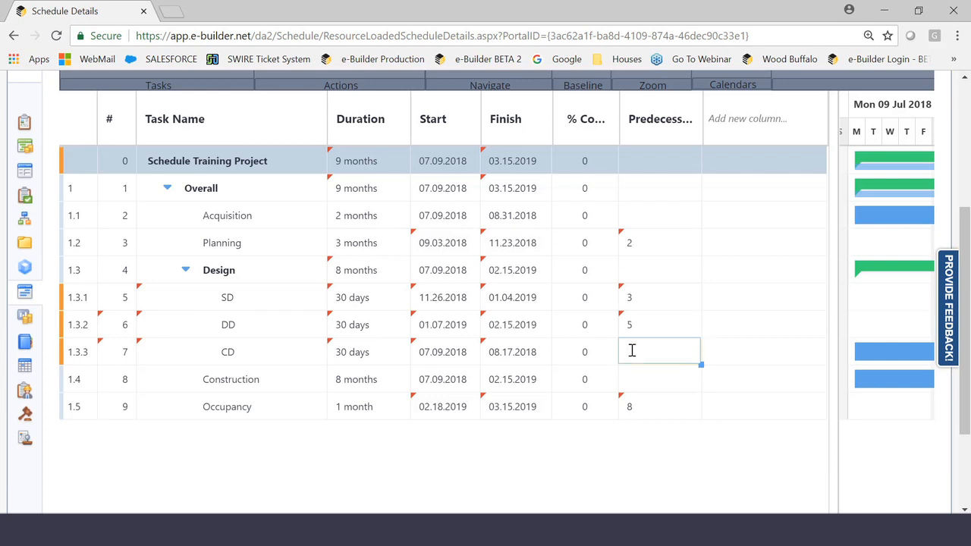
text(6FS)
click(693, 408)
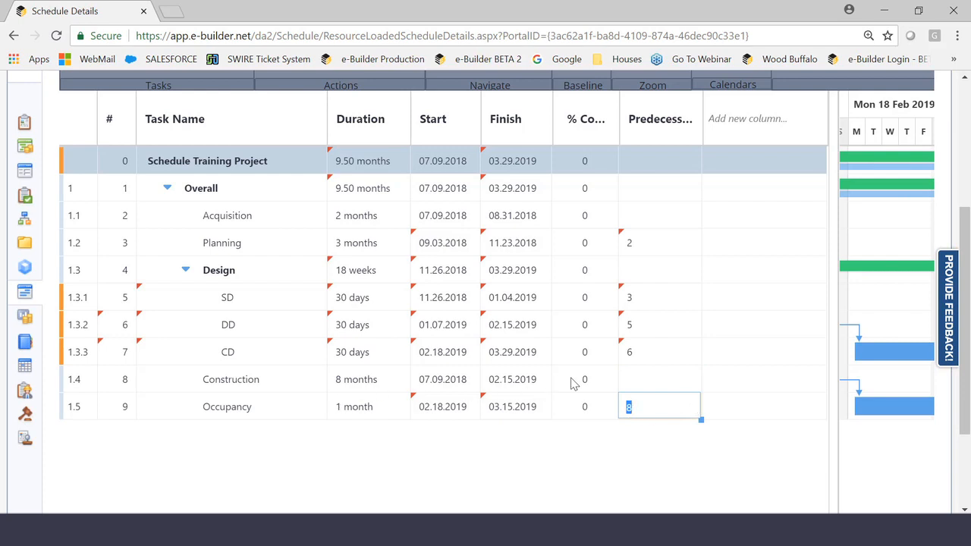
- Set a 7FS finish-to-start predecessor for the Construction task and widen the Gantt chart area
click(656, 384)
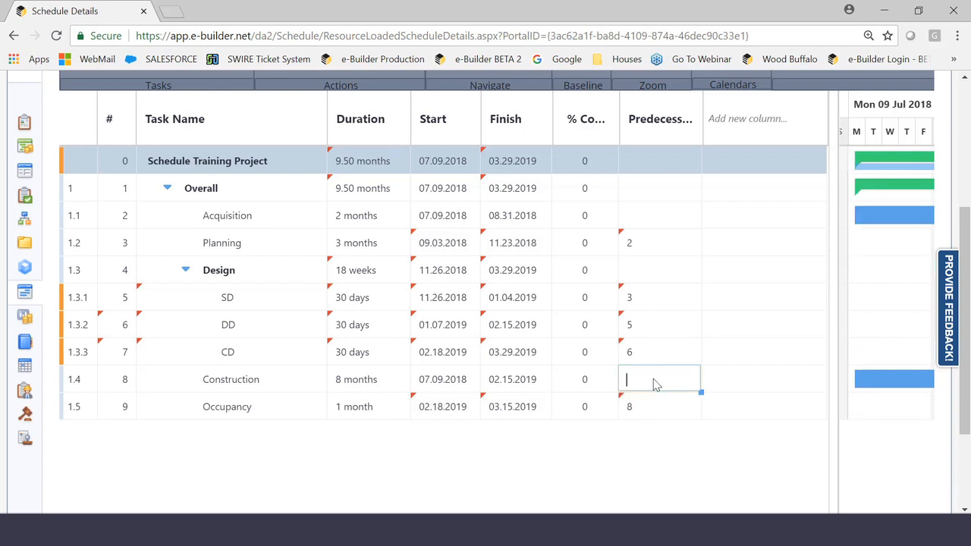
text(7FS)
click(644, 459)
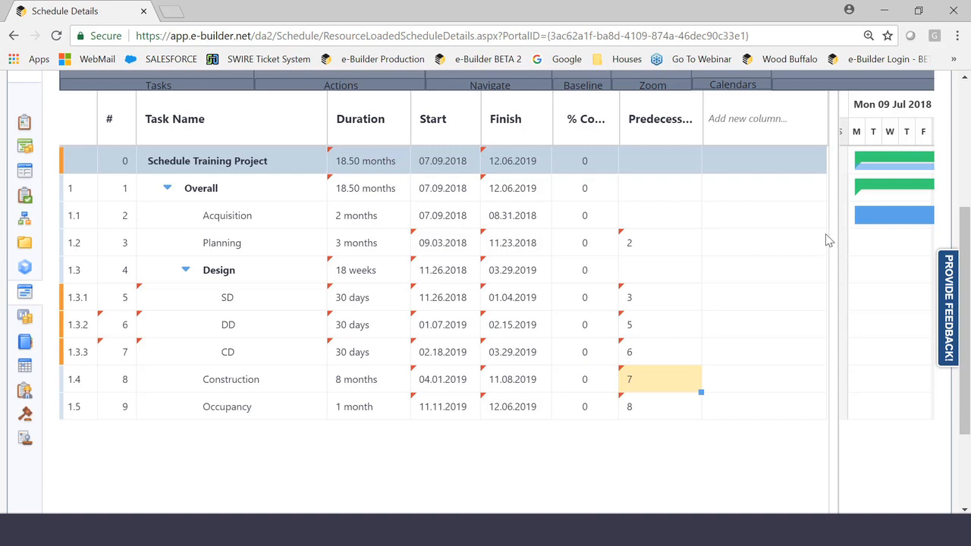
drag(826, 245, 703, 259)
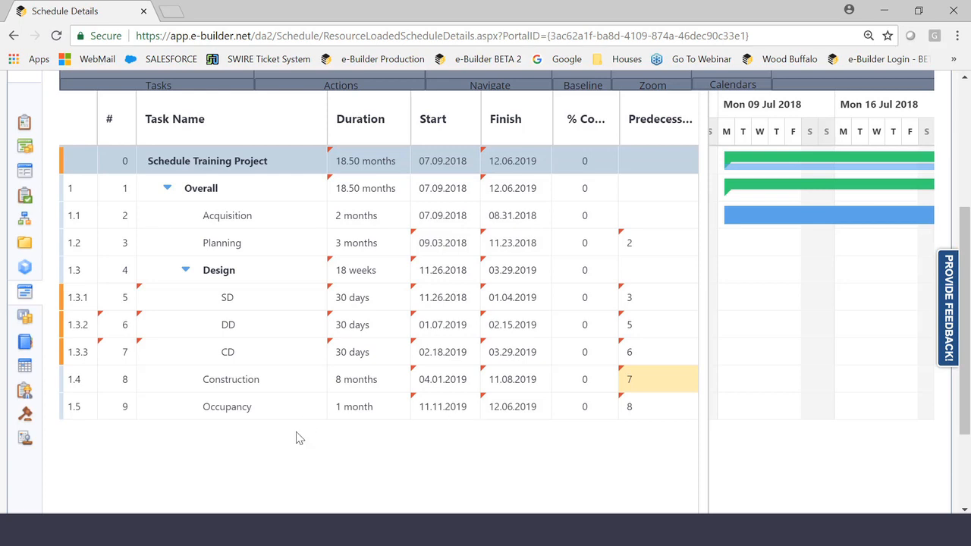
click(84, 195)
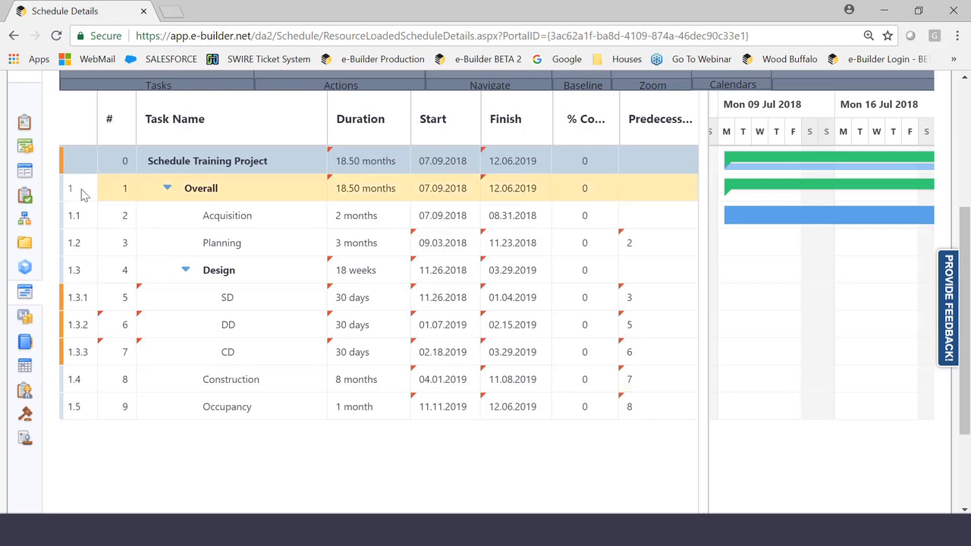
shift+click(83, 413)
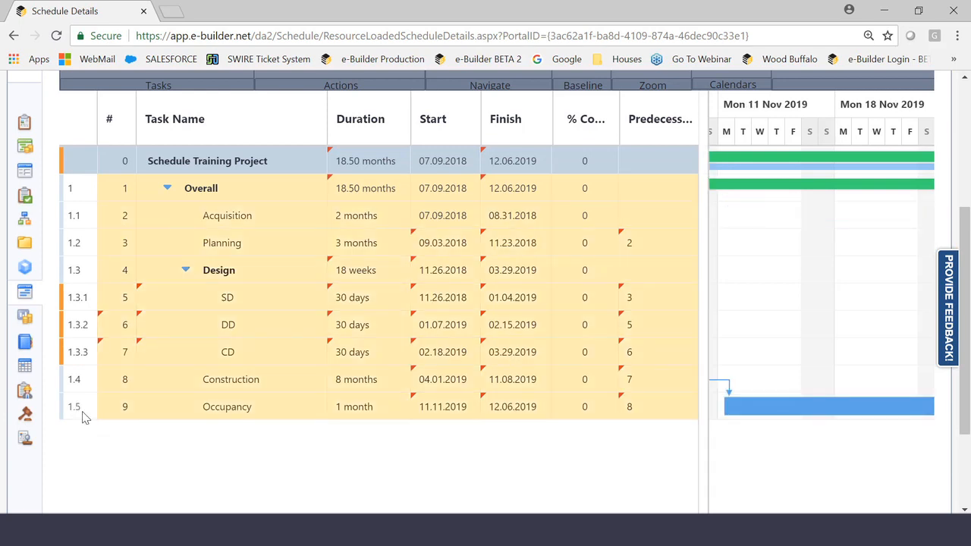
right_click(84, 191)
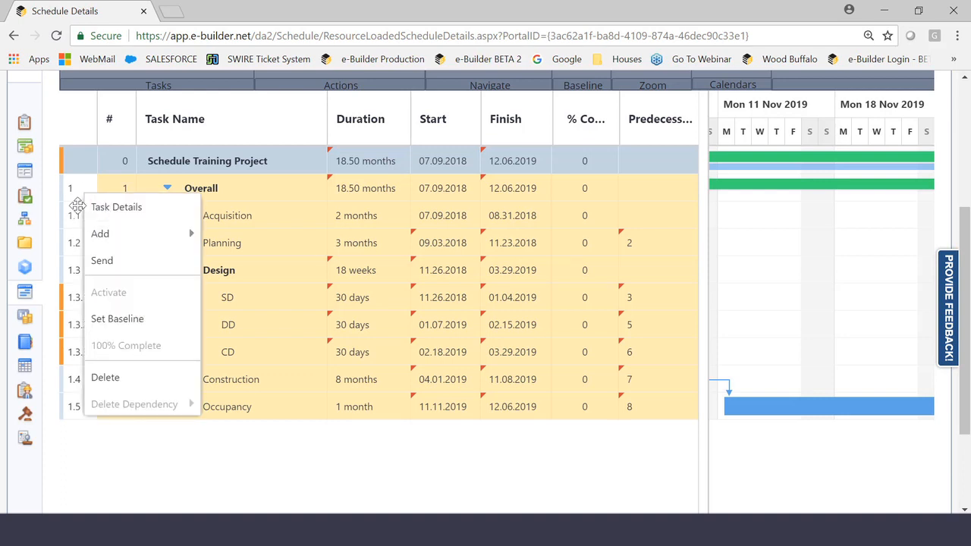
click(79, 349)
- Activate the Design, Planning, Acquisition and Overall tasks one by one
click(82, 269)
right_click(82, 267)
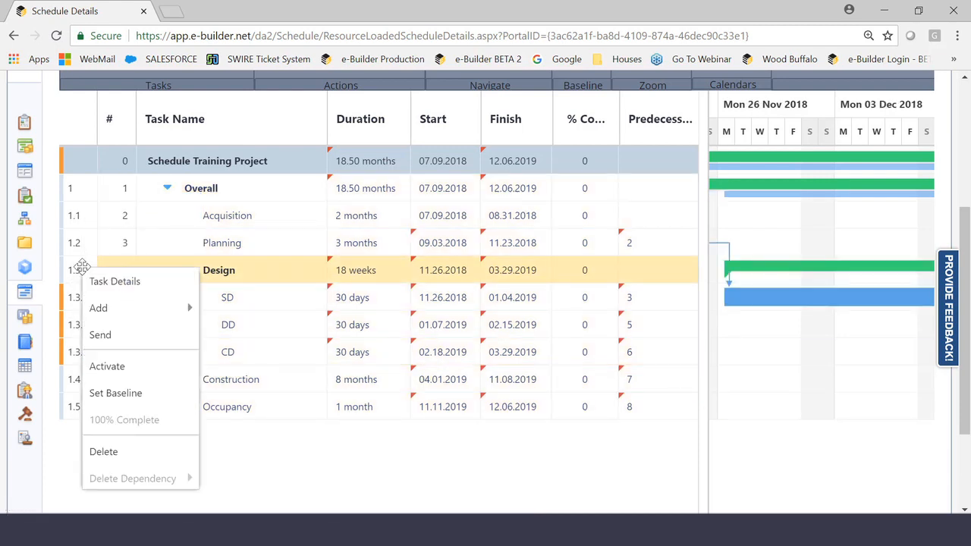
click(113, 367)
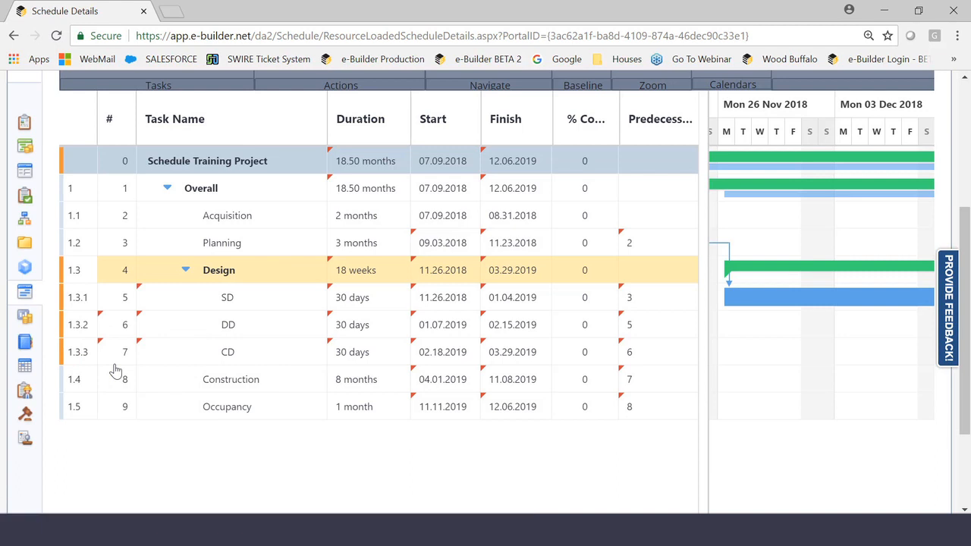
right_click(72, 243)
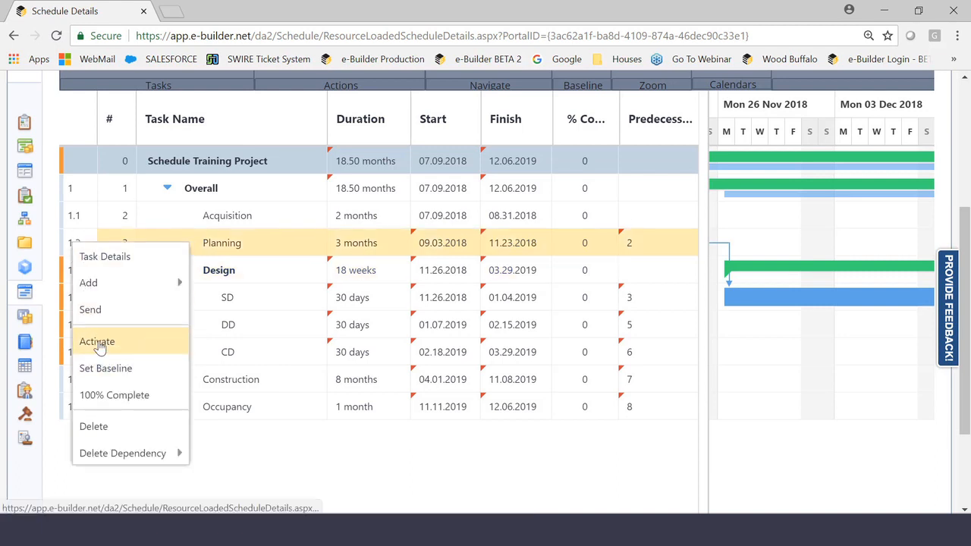
click(98, 341)
right_click(76, 217)
click(99, 316)
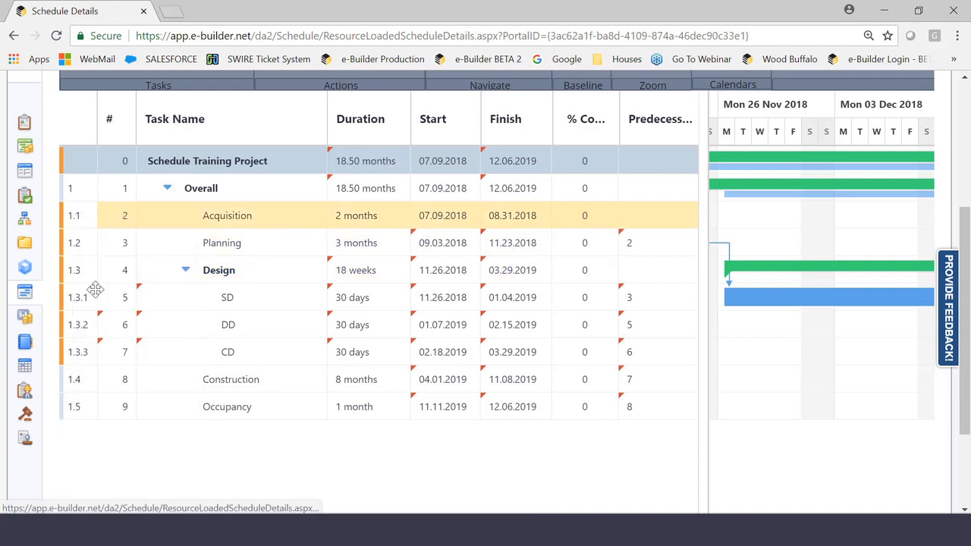
right_click(79, 191)
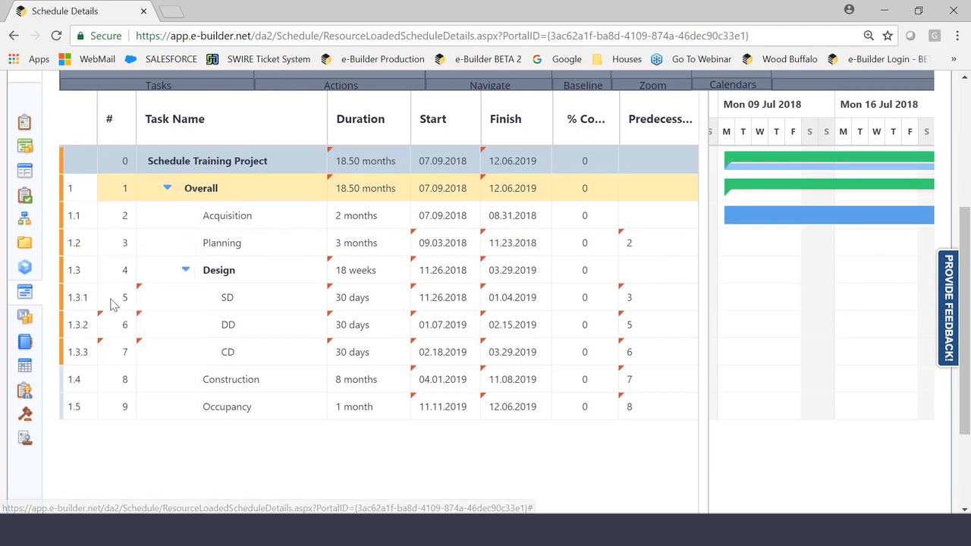
- Activate the Construction and Occupancy tasks
click(78, 379)
right_click(77, 379)
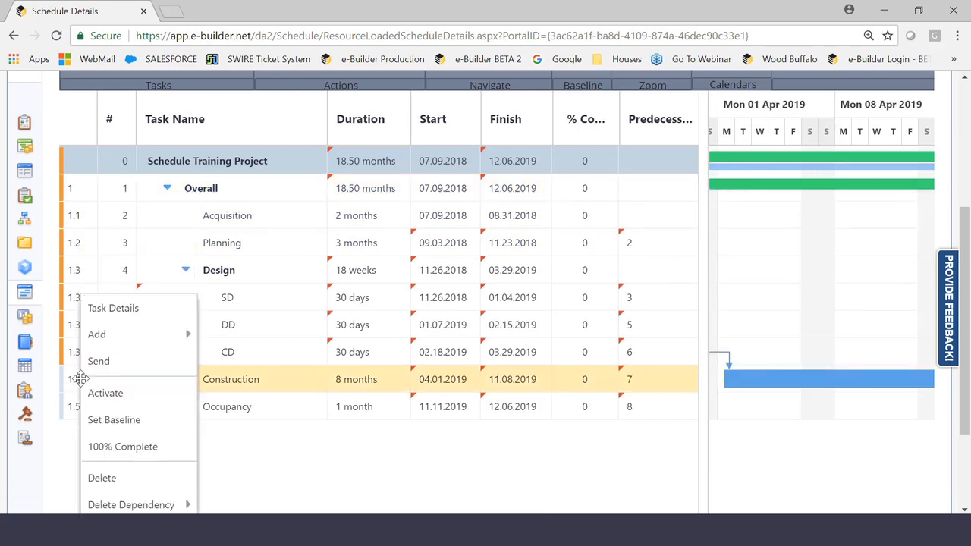
click(104, 390)
click(80, 408)
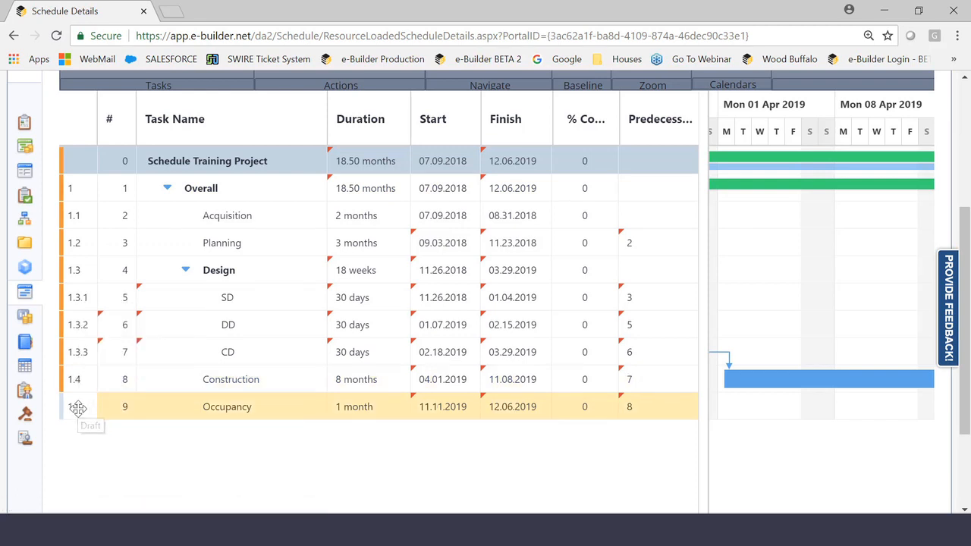
right_click(77, 406)
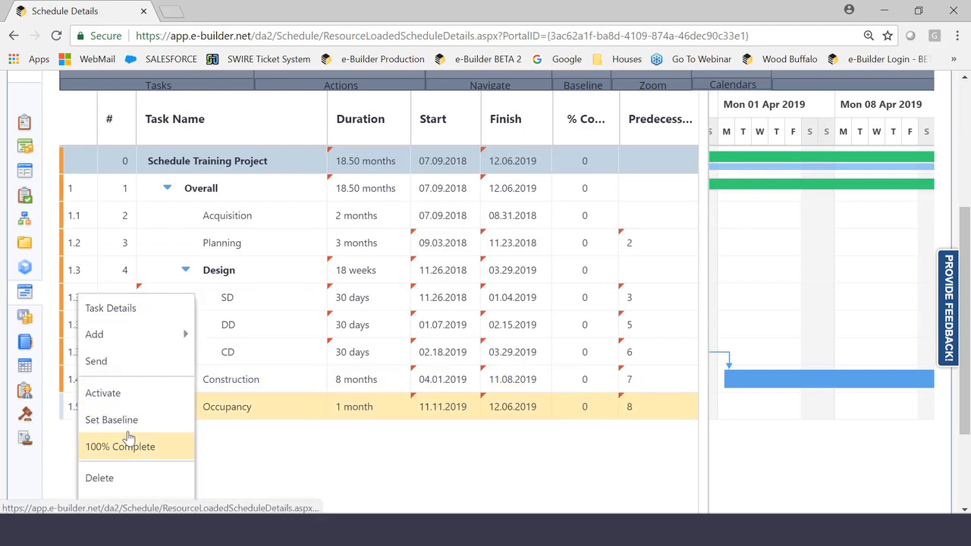
click(103, 393)
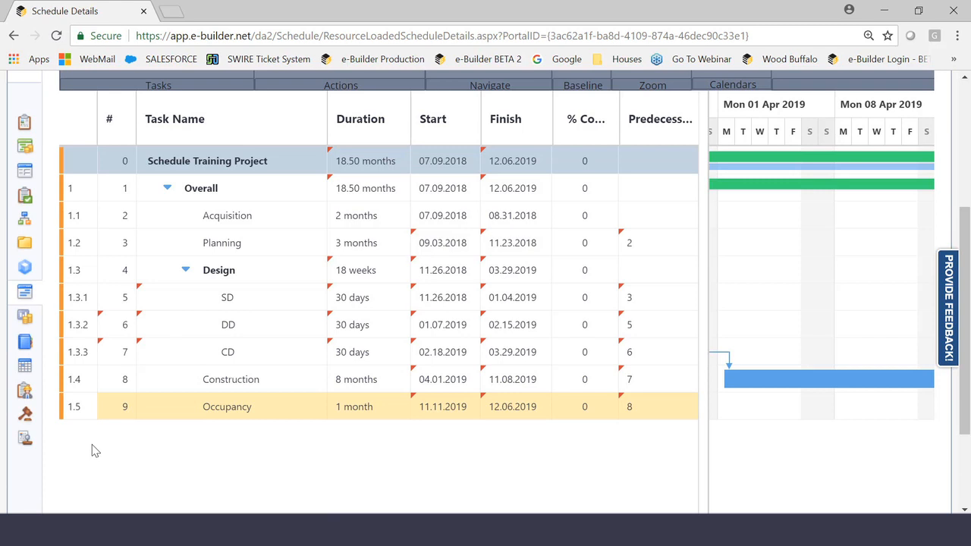
mouse_move(62, 241)
mouse_move(70, 322)
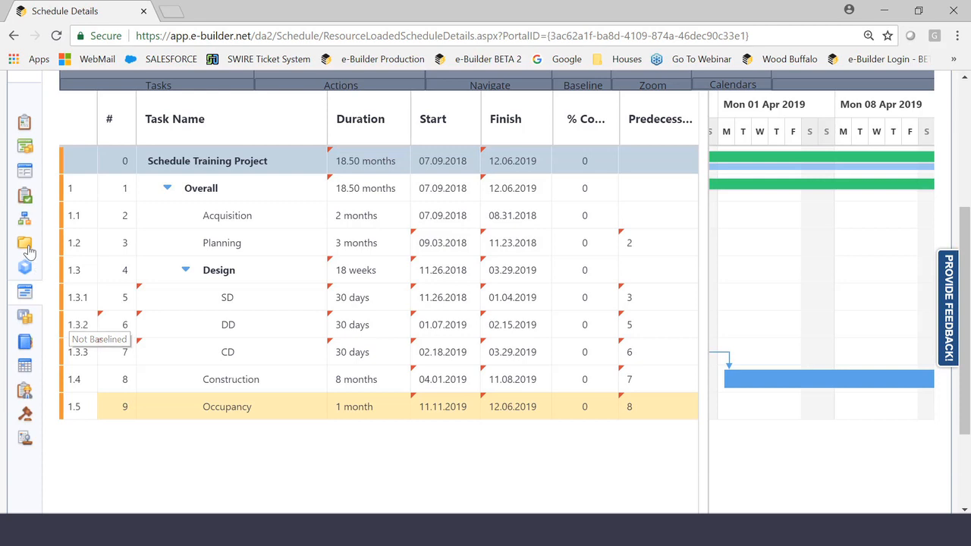
click(24, 242)
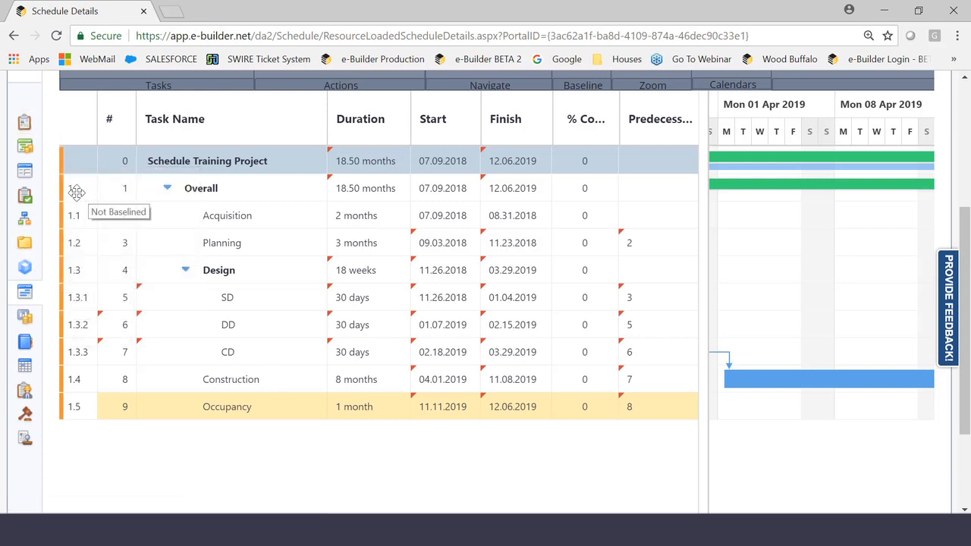
- Set the baseline for the entire project and save the schedule
click(80, 194)
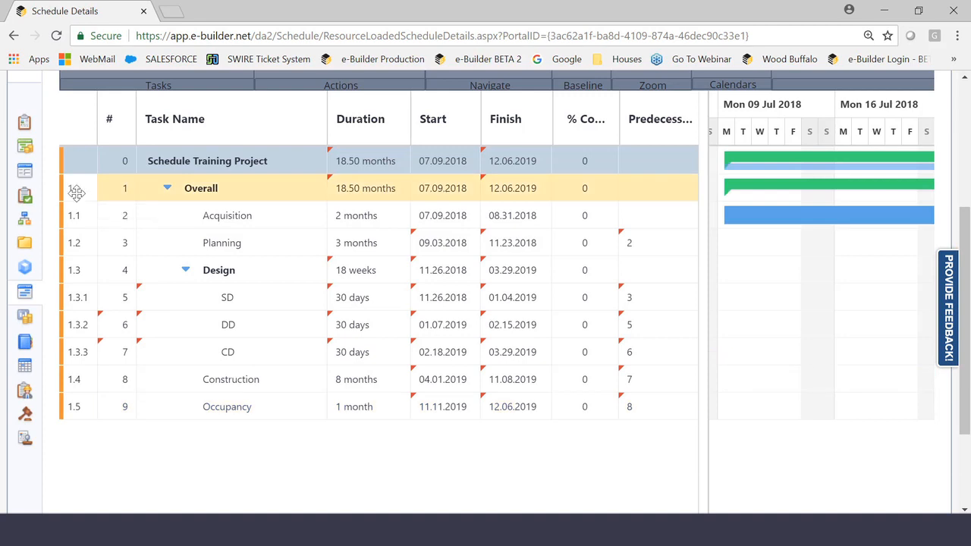
right_click(76, 192)
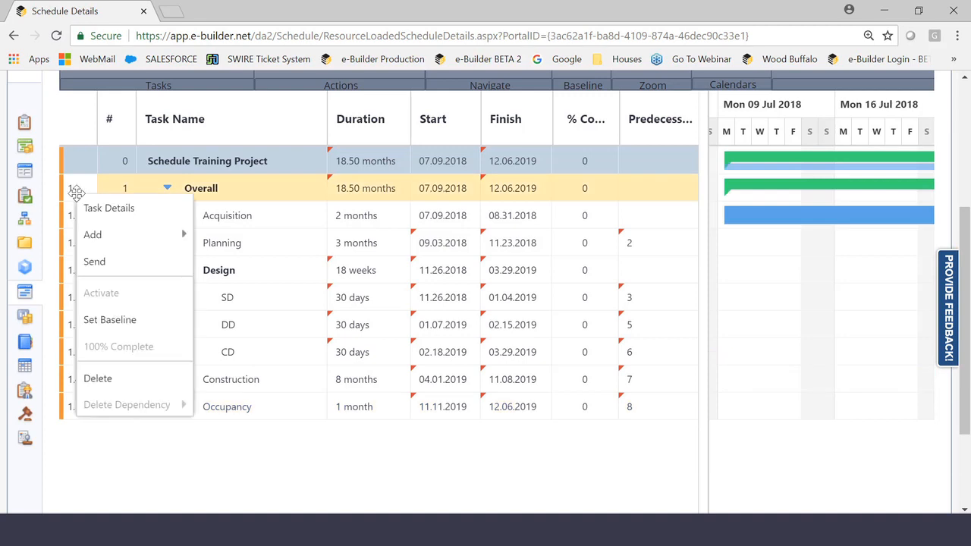
click(107, 330)
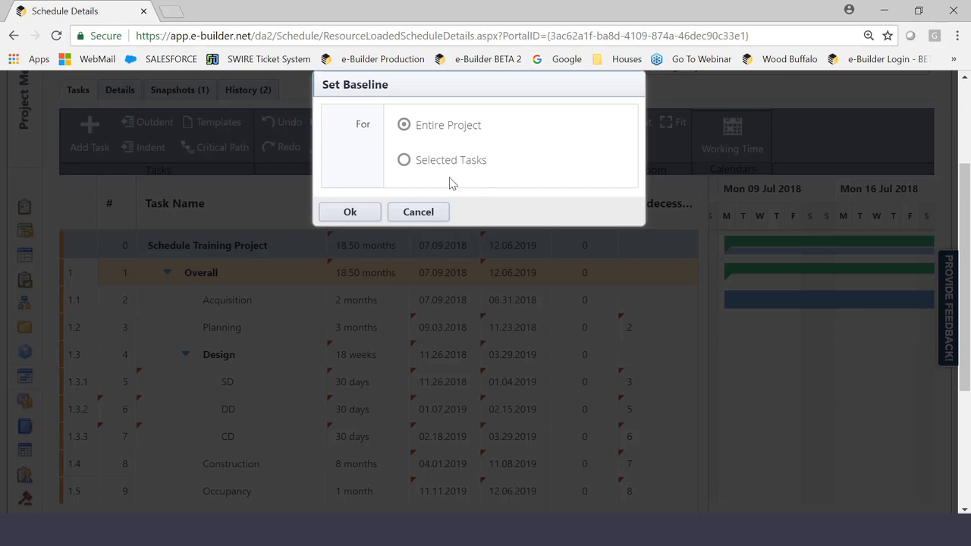
click(349, 213)
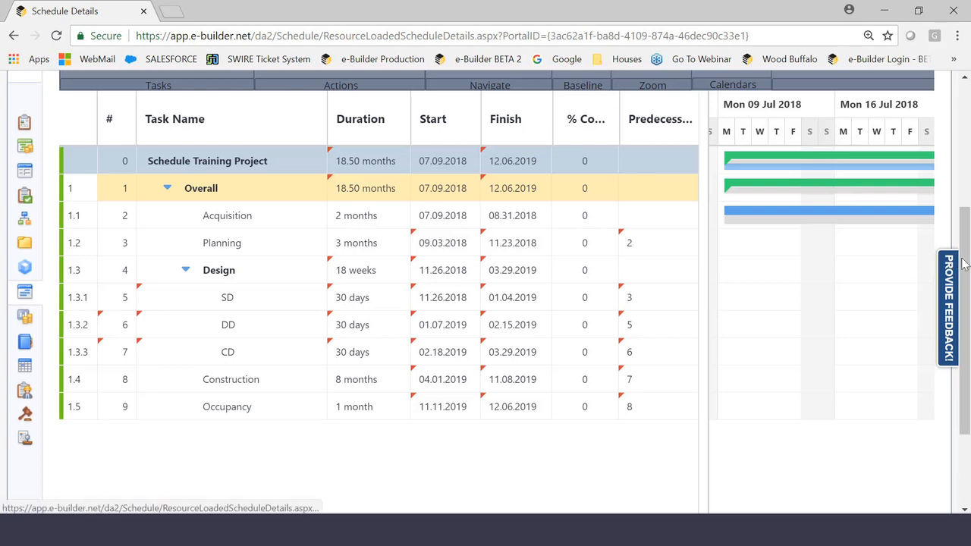
drag(963, 263, 954, 169)
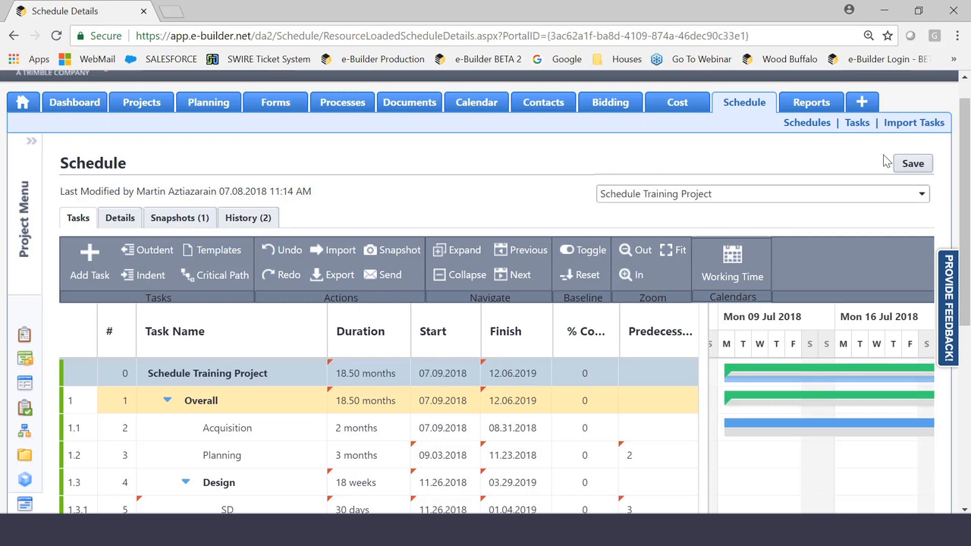
click(912, 163)
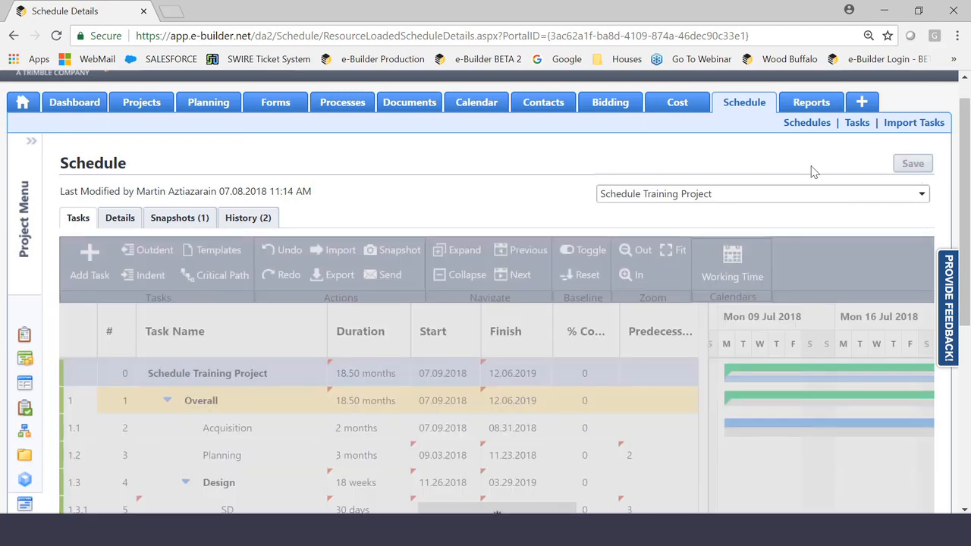